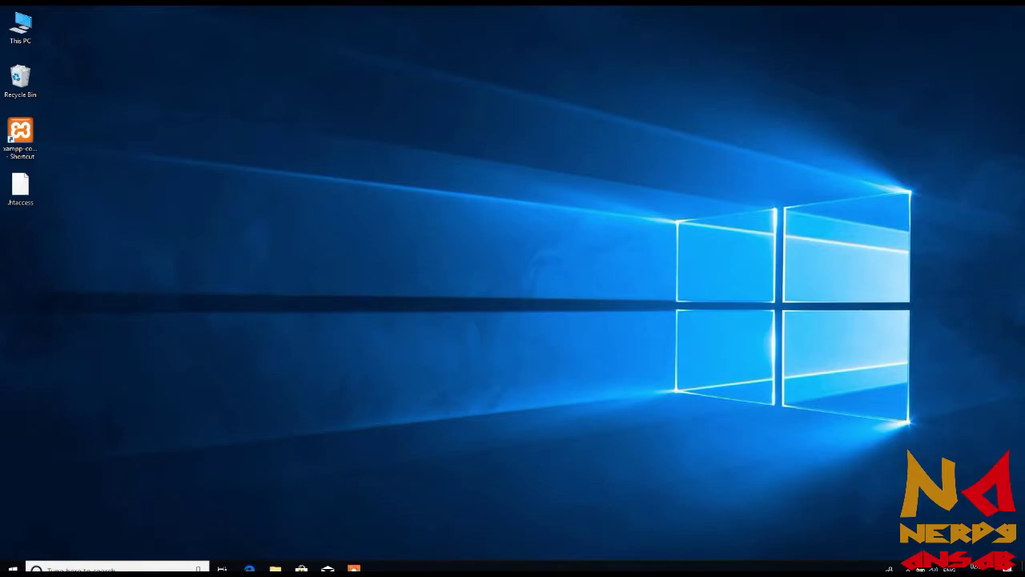
# From the search results, open WordPress.org's download page, download the WordPress 4.9.6 zip, and dismiss the prompt
pyautogui.click(248, 567)
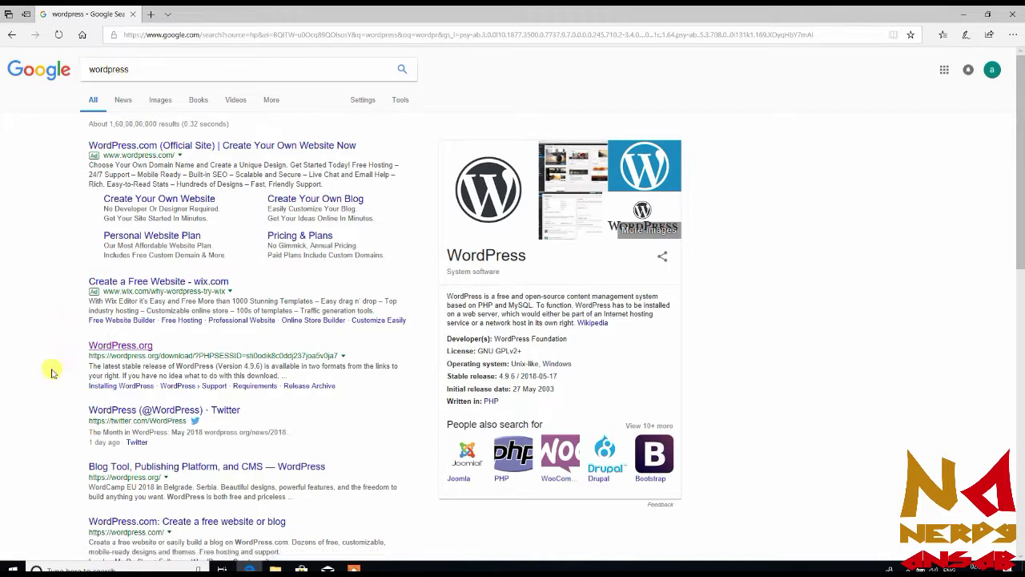
pyautogui.click(122, 346)
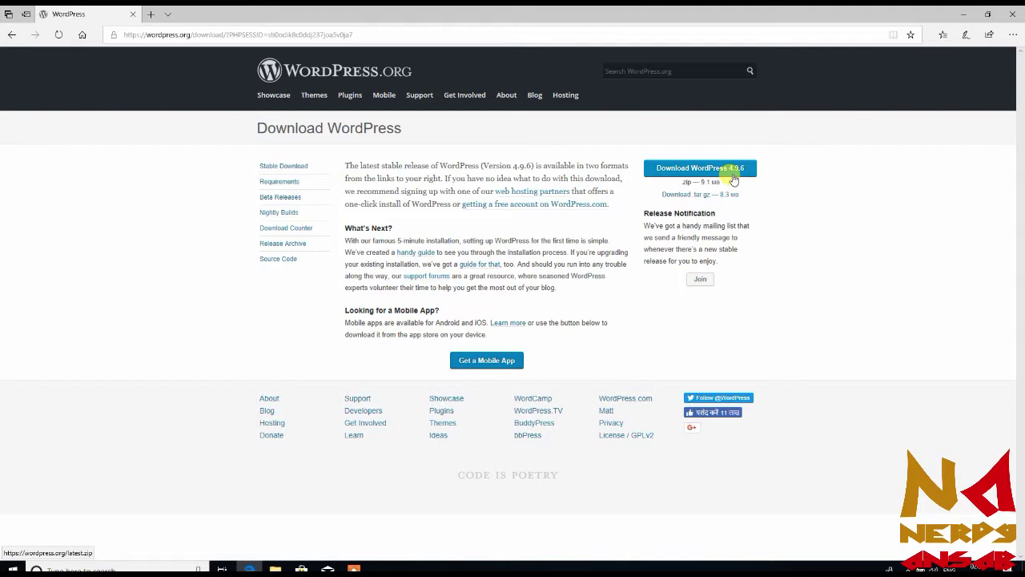
pyautogui.click(734, 179)
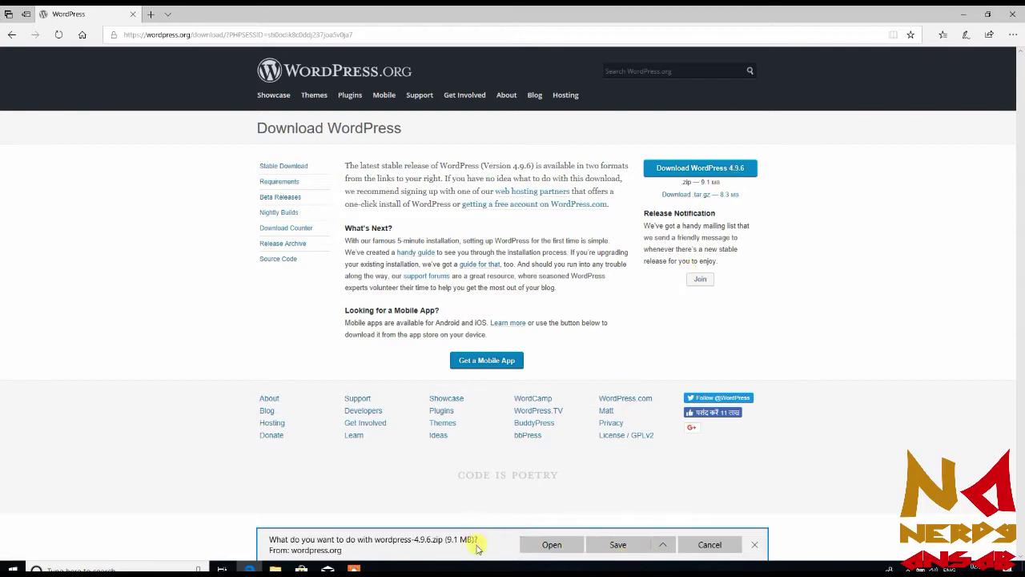
pyautogui.click(755, 544)
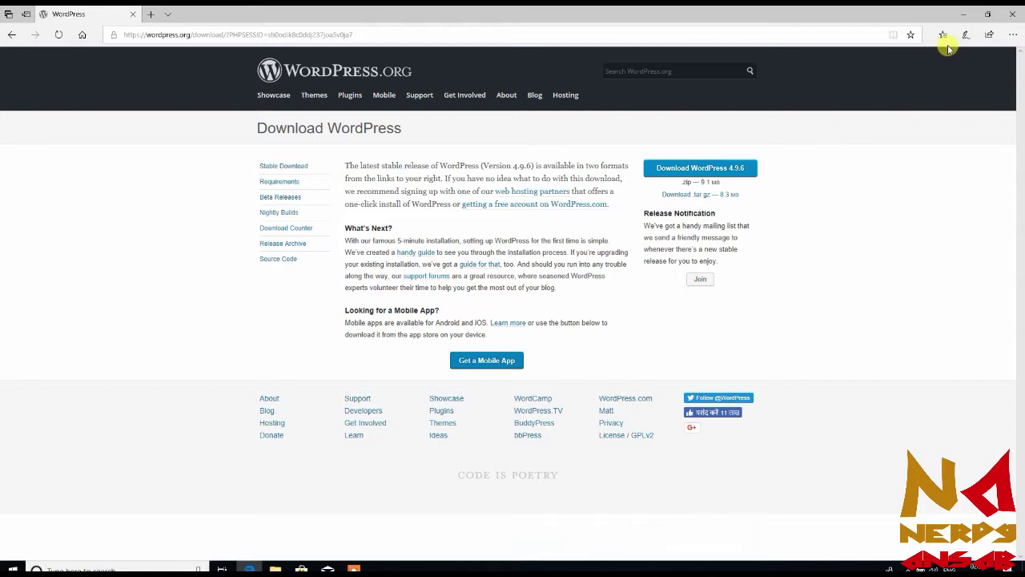
# Extract wordpress-4.9.4.zip in Downloads into a wordpress-4.9.4 folder, without opening it afterward
pyautogui.click(960, 20)
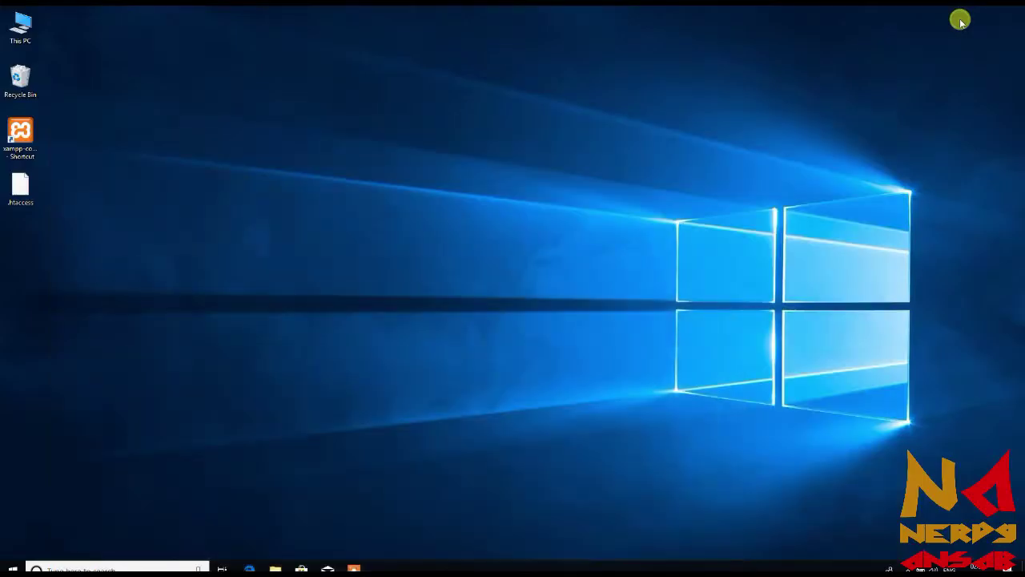
pyautogui.doubleClick(29, 28)
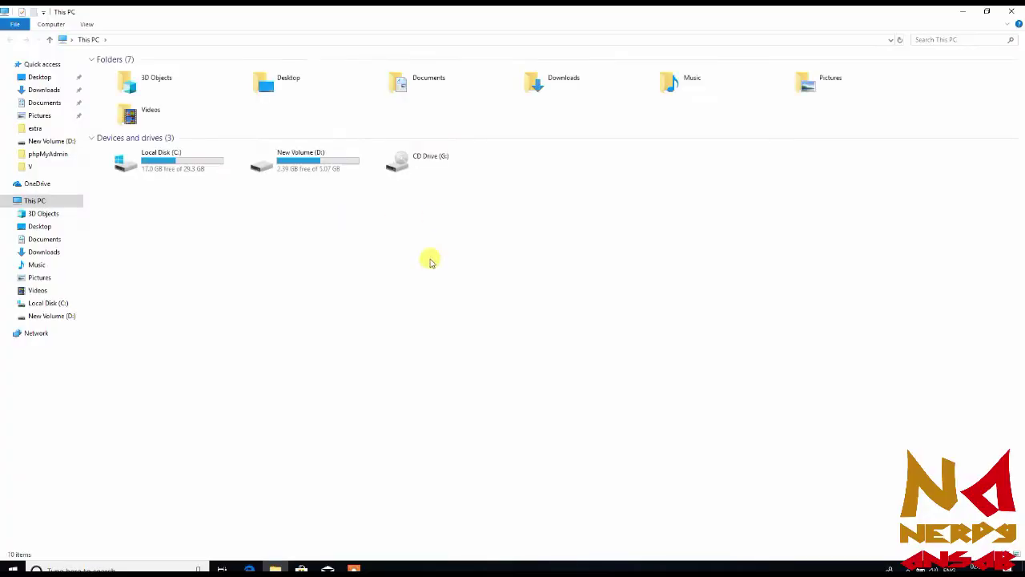
pyautogui.doubleClick(558, 90)
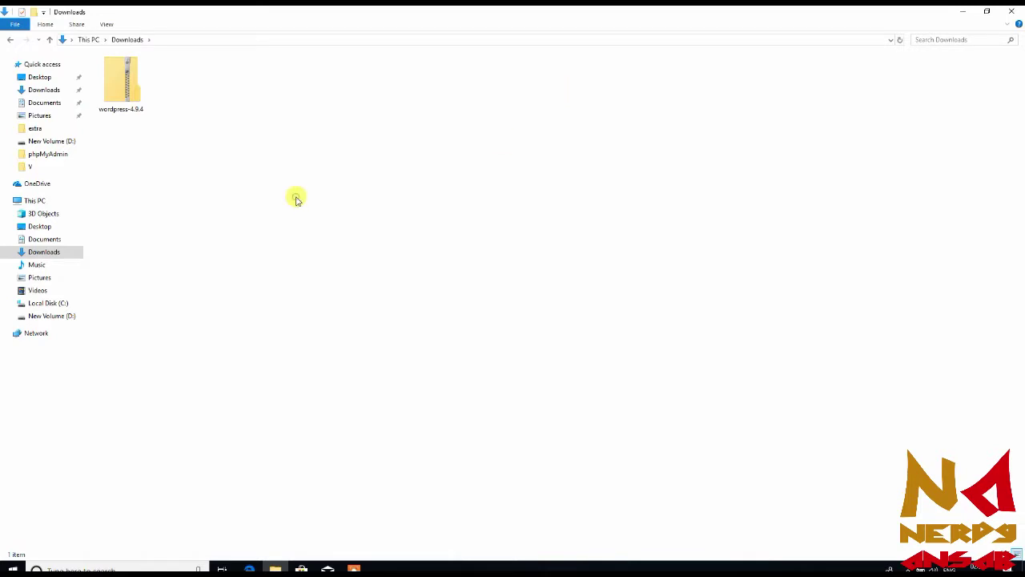
pyautogui.rightClick(128, 89)
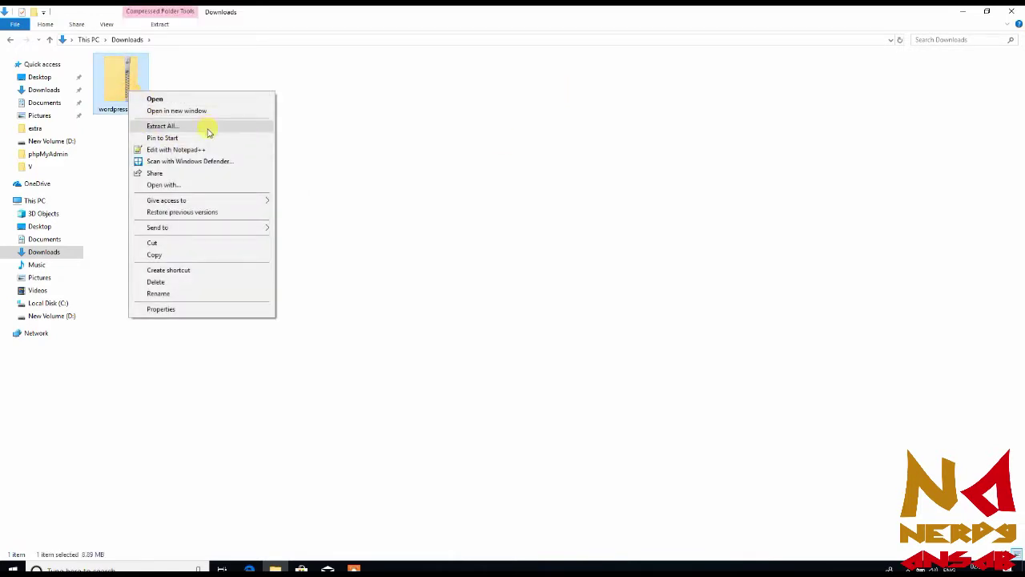
pyautogui.click(232, 130)
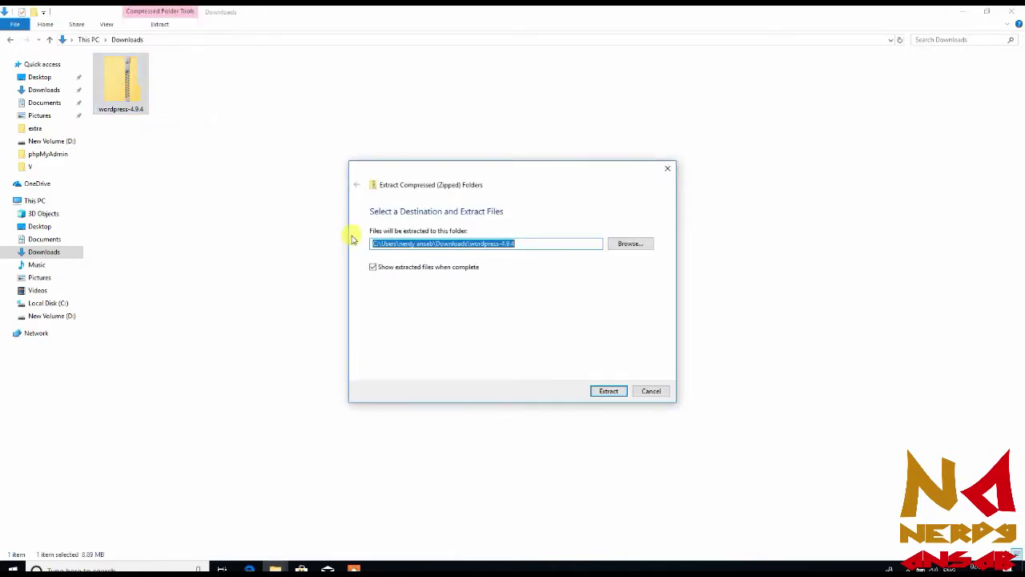
pyautogui.click(407, 269)
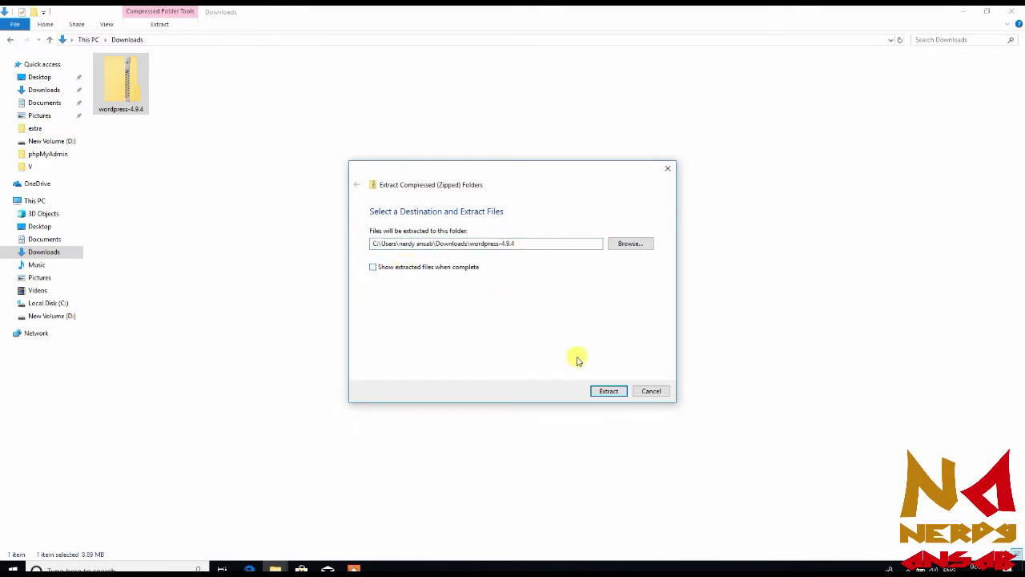
pyautogui.click(612, 391)
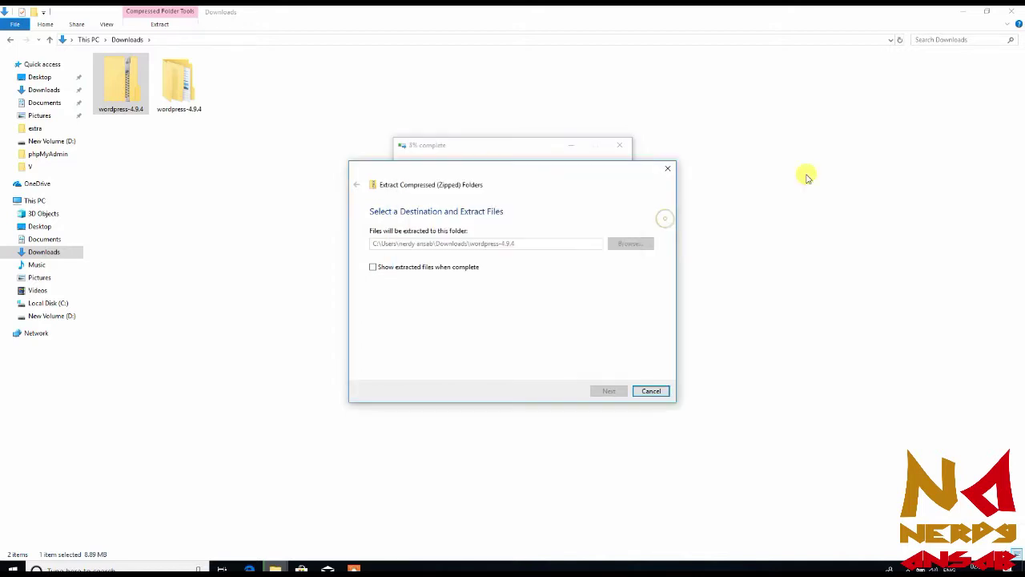
# Launch the XAMPP Control Panel as administrator from the desktop shortcut
pyautogui.click(961, 11)
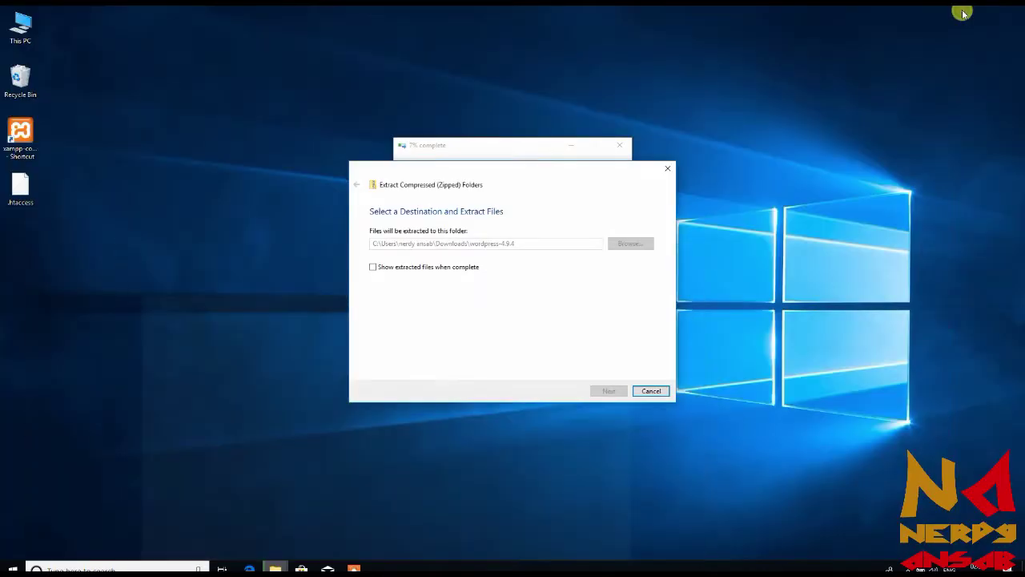
pyautogui.click(22, 142)
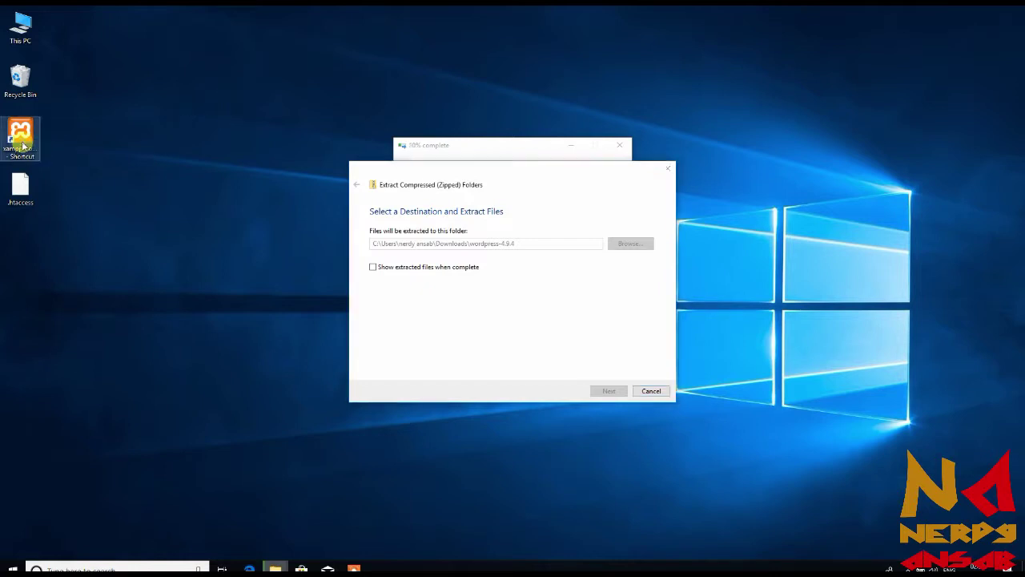
pyautogui.rightClick(21, 144)
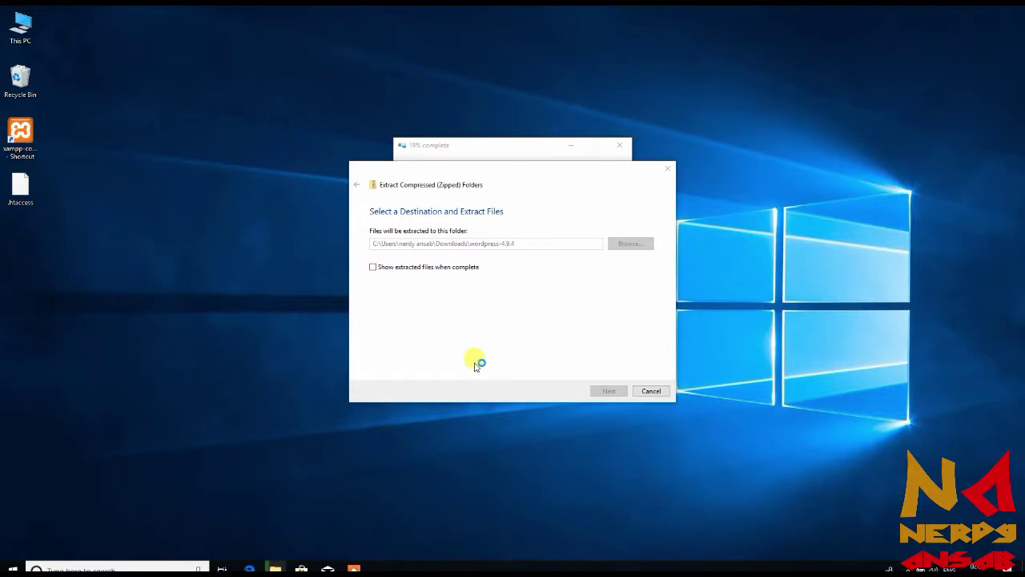
pyautogui.click(530, 154)
pyautogui.click(347, 133)
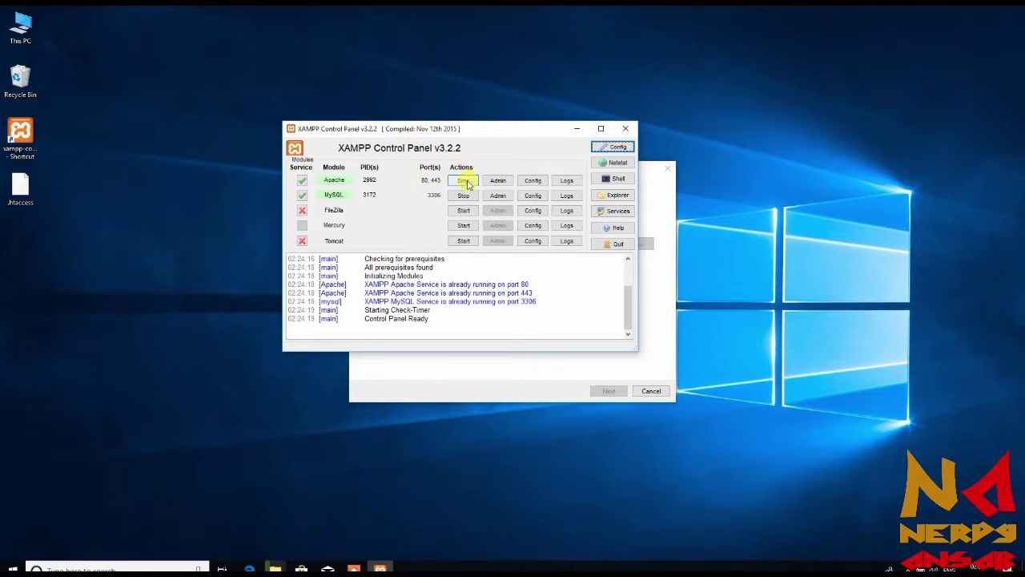
# Restart Apache so it runs on ports 80 and 443, then return to Edge
pyautogui.click(465, 181)
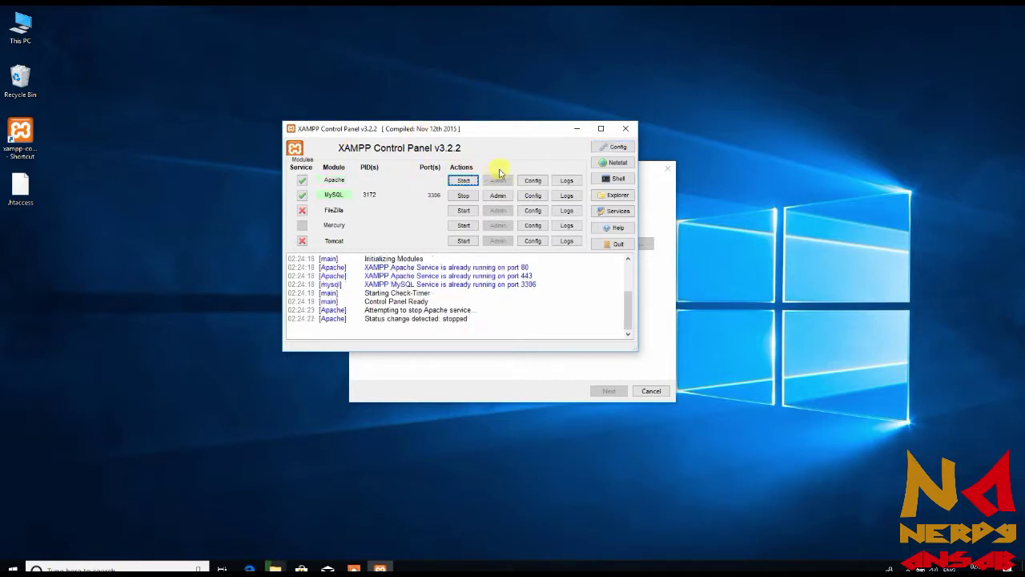
pyautogui.click(468, 183)
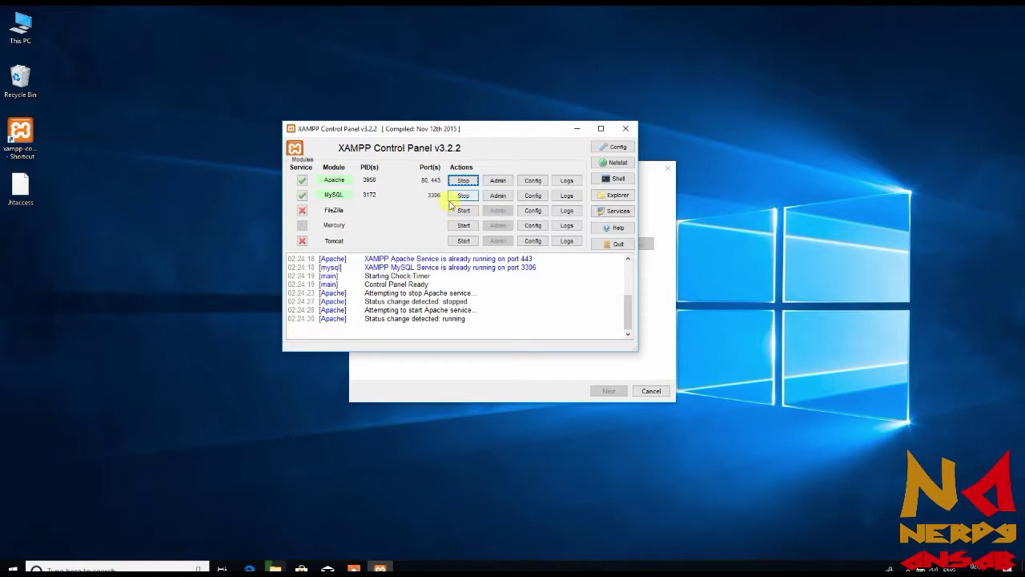
pyautogui.click(576, 130)
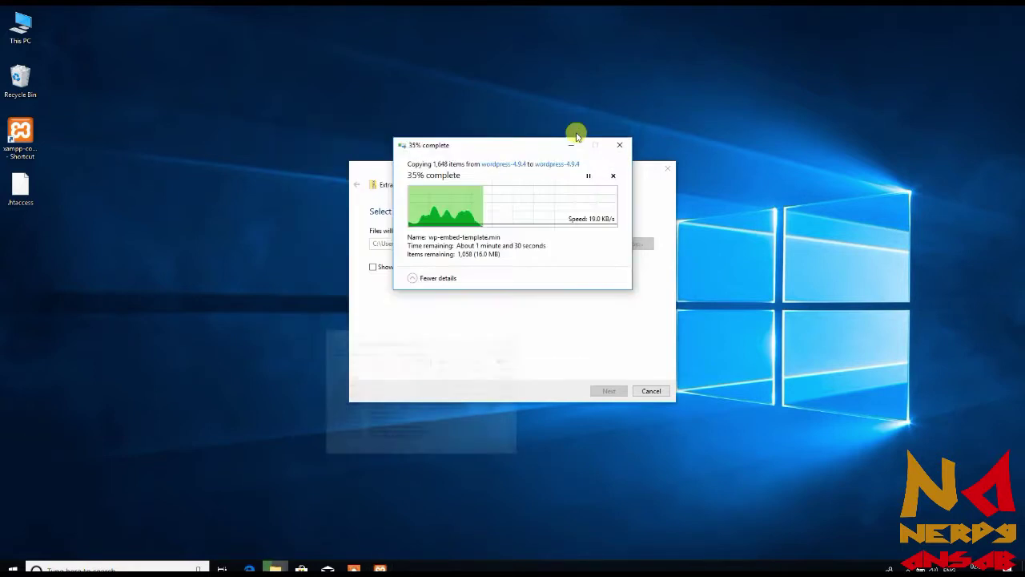
pyautogui.click(249, 567)
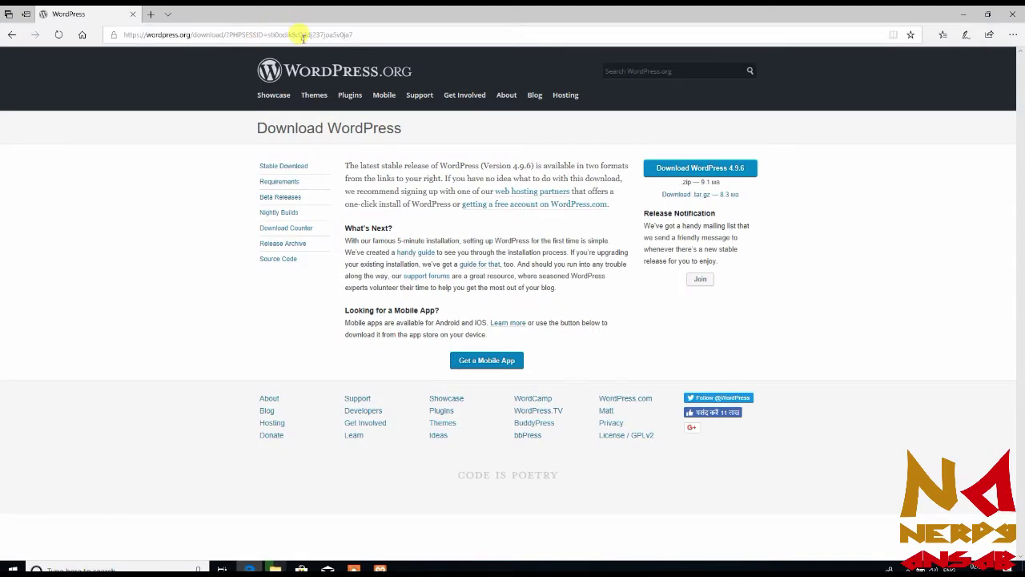
# Load the local XAMPP dashboard at 127.0.0.1
pyautogui.click(303, 38)
pyautogui.write('l')
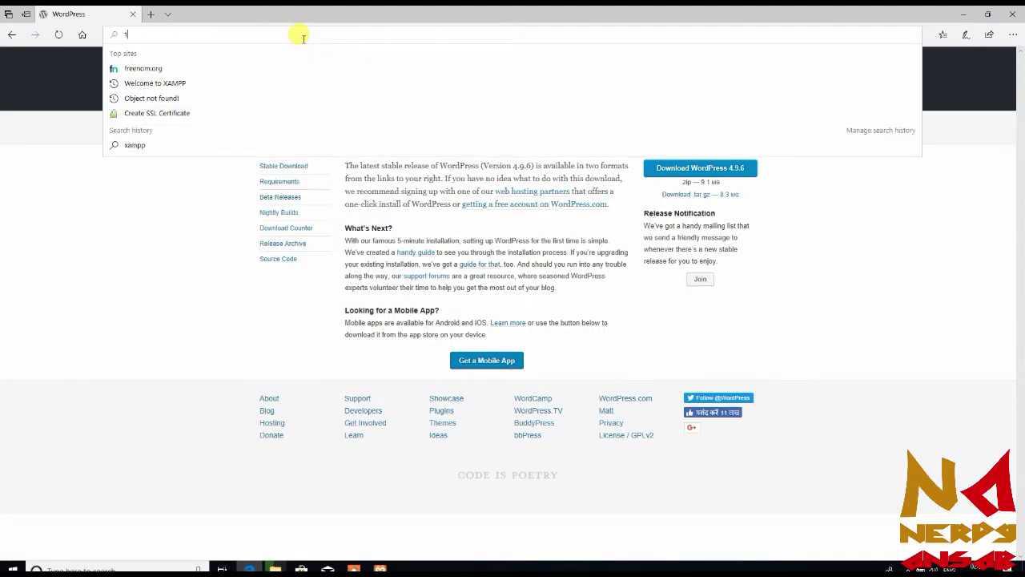
pyautogui.write('27.0.0.')
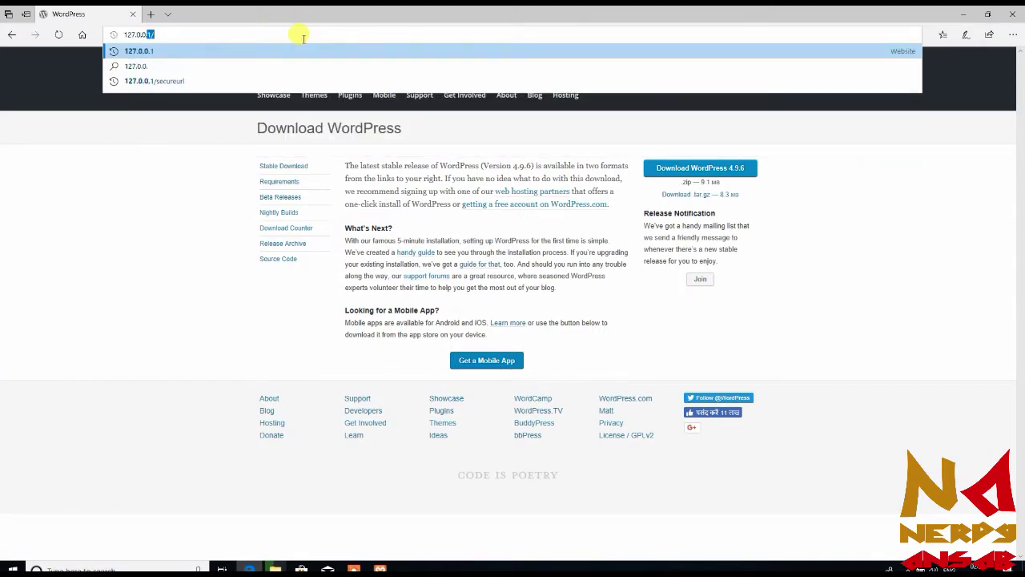
pyautogui.write('1')
pyautogui.press('Return')
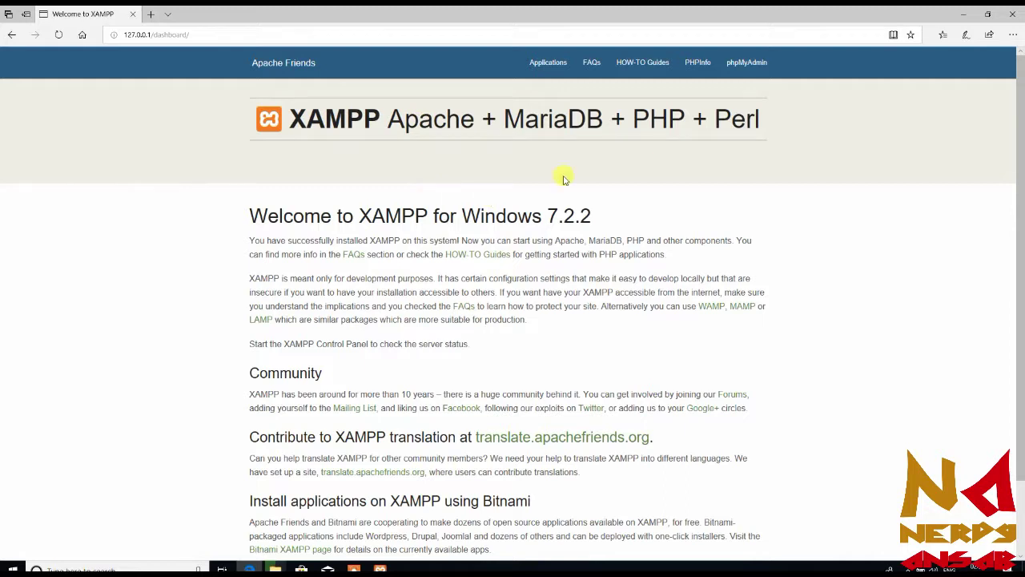
# Open the phpMyAdmin link in a new tab, which shows a 404 Object not found page
pyautogui.rightClick(755, 70)
pyautogui.click(773, 76)
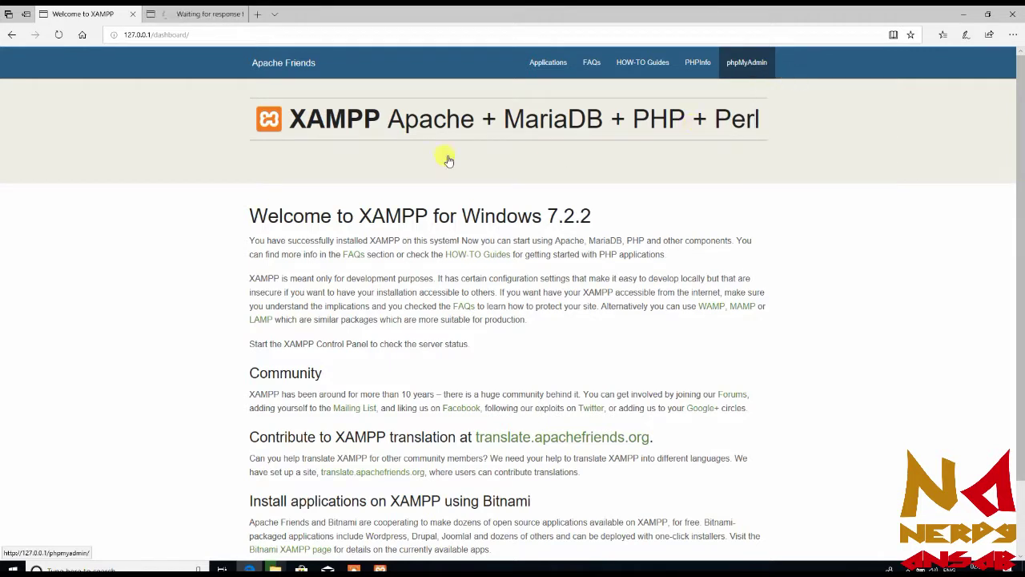
pyautogui.click(200, 14)
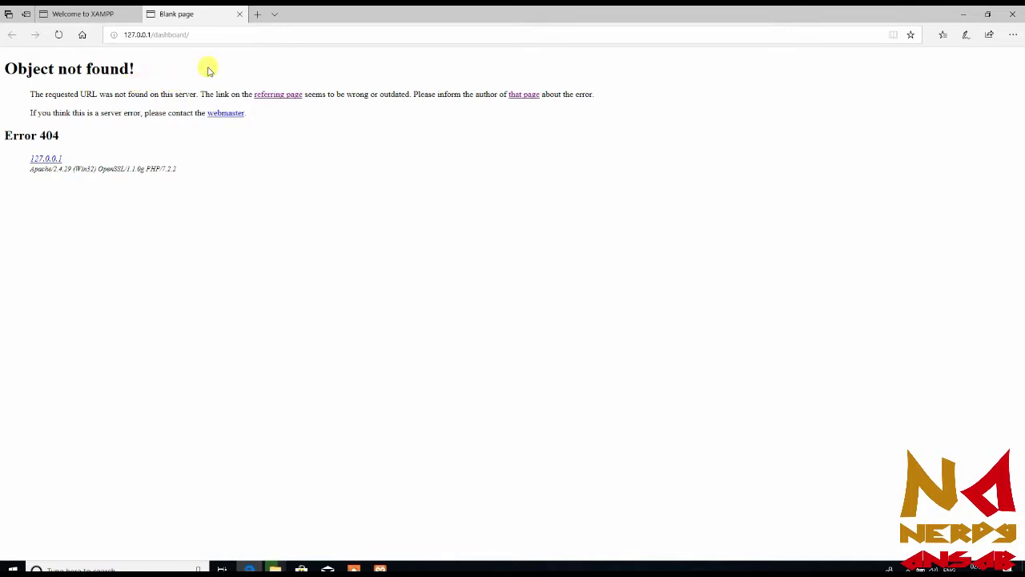
pyautogui.click(112, 11)
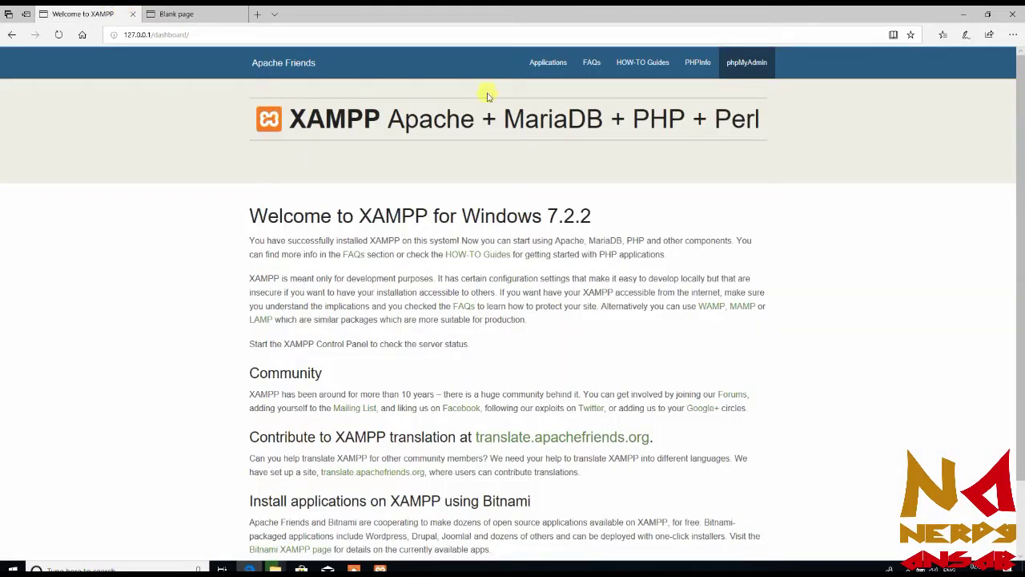
pyautogui.click(179, 13)
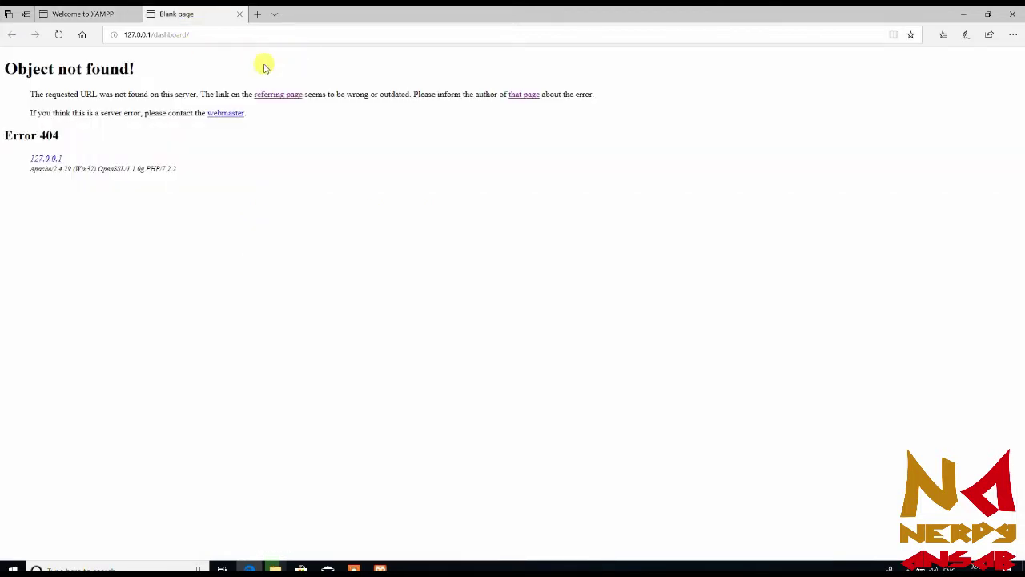
pyautogui.click(276, 30)
# Load phpMyAdmin at 127.0.0.1/secureurl, correcting the mistyped dashboard/secureurl address
pyautogui.click(276, 29)
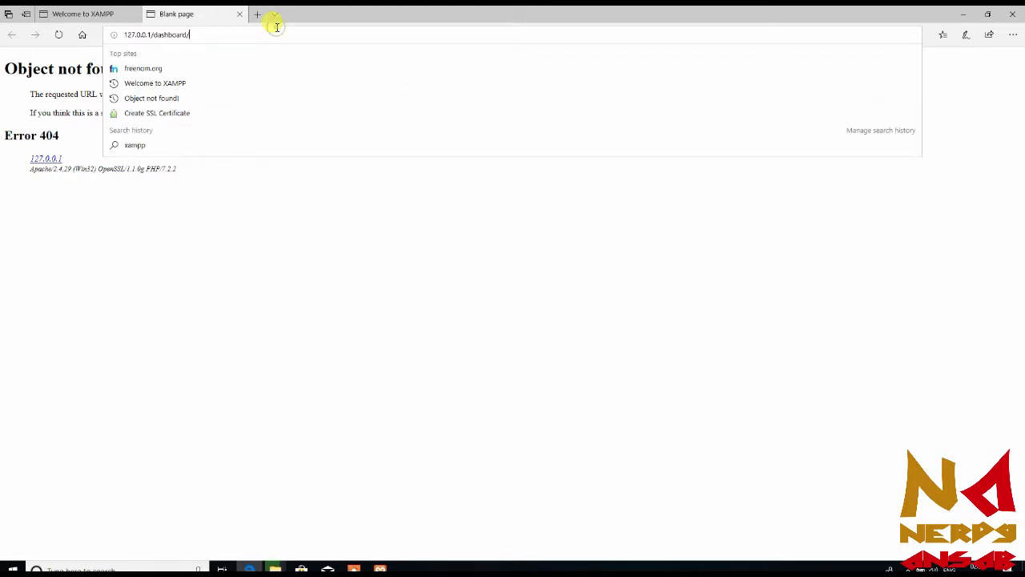
pyautogui.write('secure')
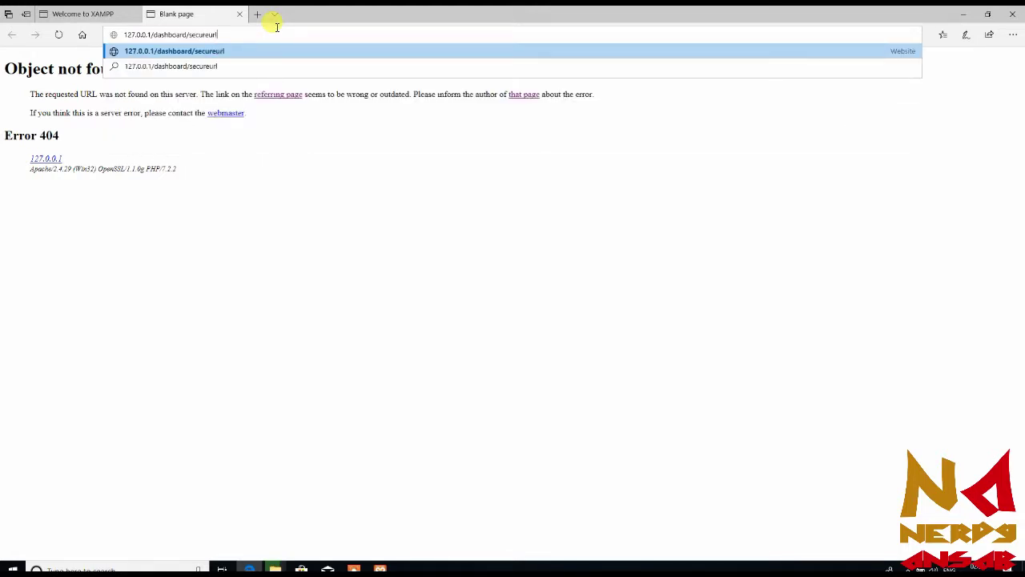
pyautogui.write('url')
pyautogui.press('Return')
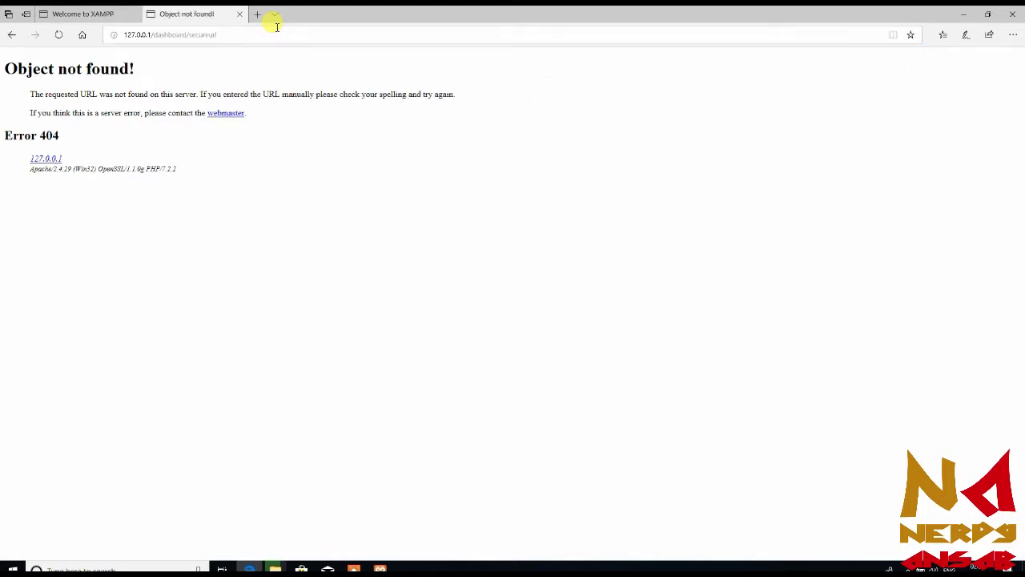
pyautogui.click(276, 26)
pyautogui.click(276, 26)
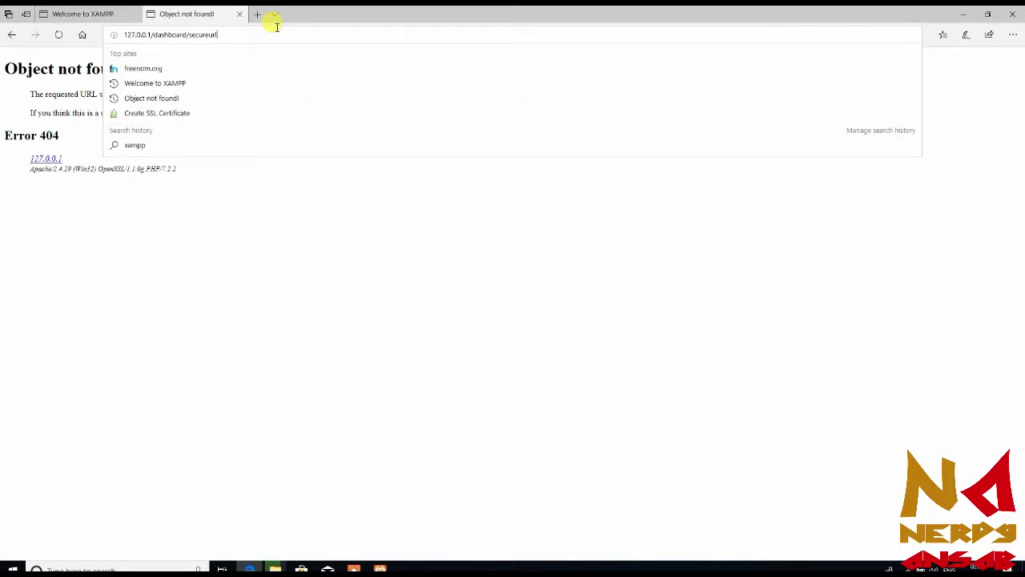
pyautogui.press('BackSpace')
pyautogui.press('BackSpace')
pyautogui.press('BackSpace')
pyautogui.press('BackSpace')
pyautogui.press('BackSpace')
pyautogui.press('BackSpace')
pyautogui.press('BackSpace')
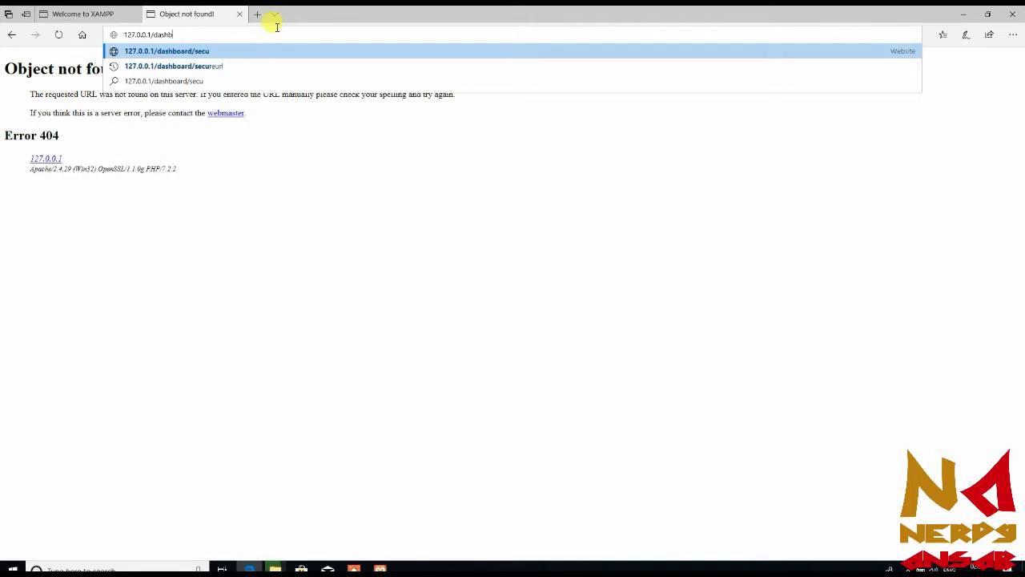
pyautogui.press('BackSpace')
pyautogui.press('BackSpace')
pyautogui.write('secu')
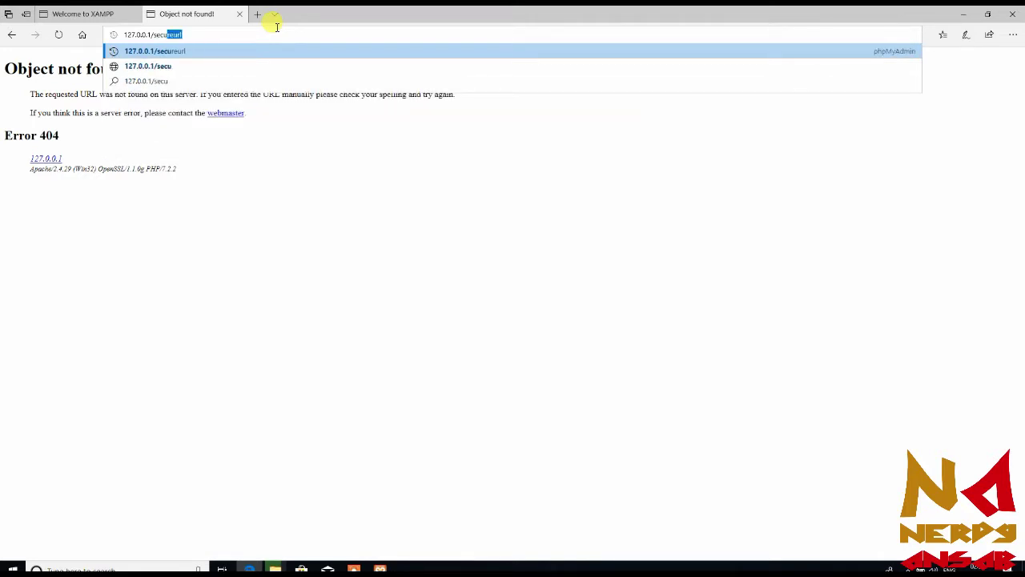
pyautogui.press('Return')
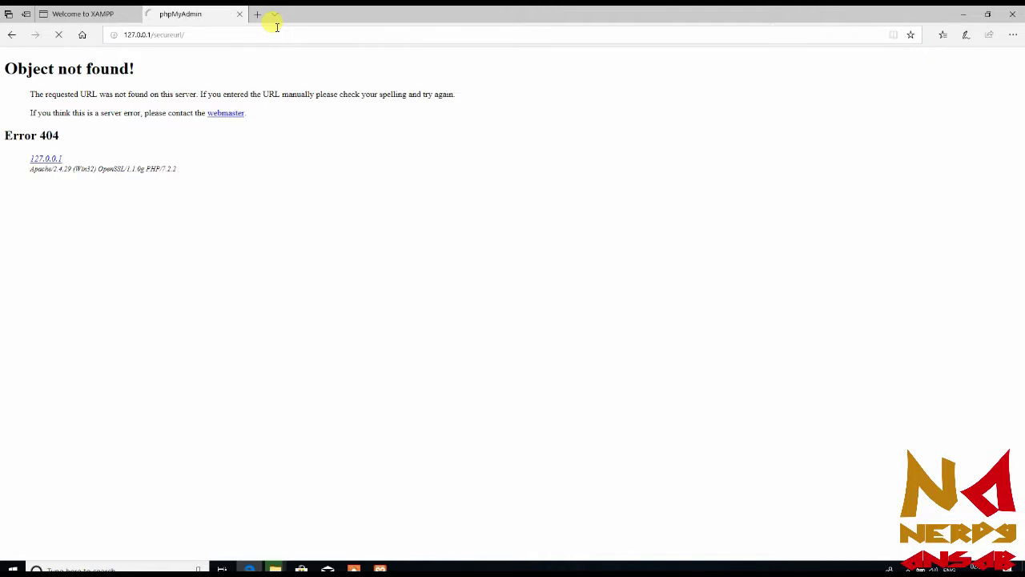
# Log in to phpMyAdmin as root without saving the password, and open User accounts
pyautogui.click(524, 238)
pyautogui.write('root')
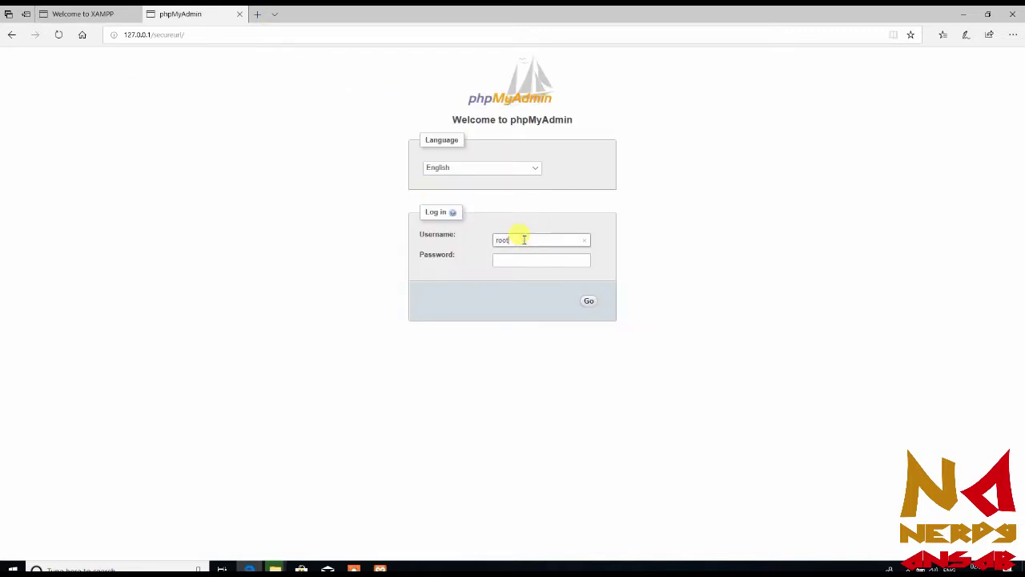
pyautogui.press('Tab')
pyautogui.press('Return')
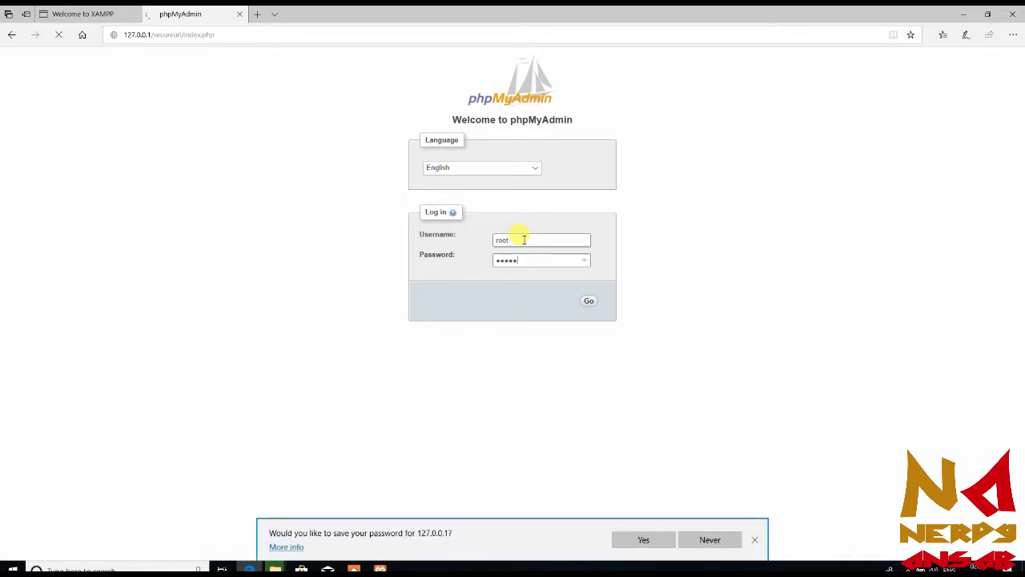
pyautogui.click(712, 541)
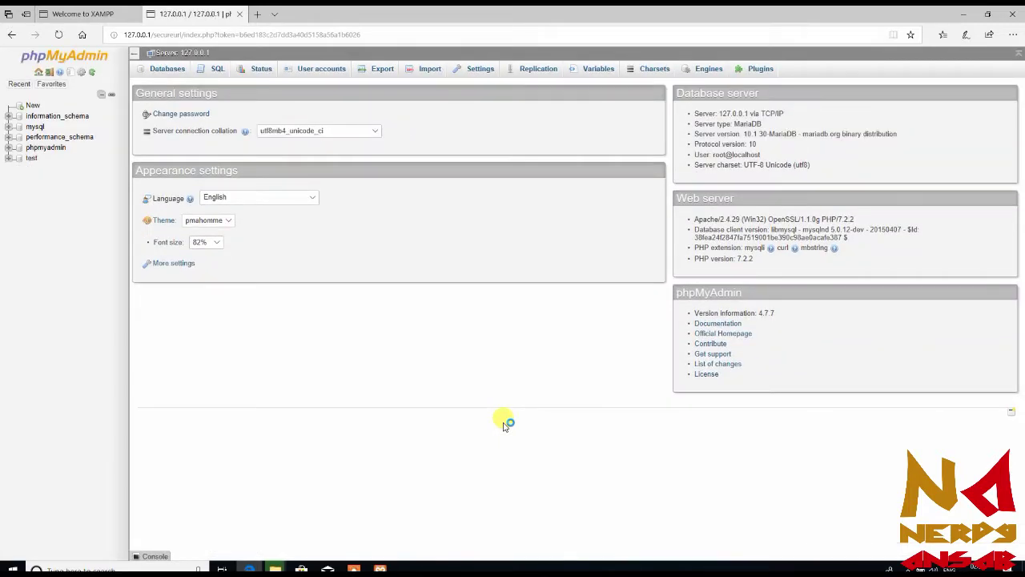
pyautogui.click(316, 71)
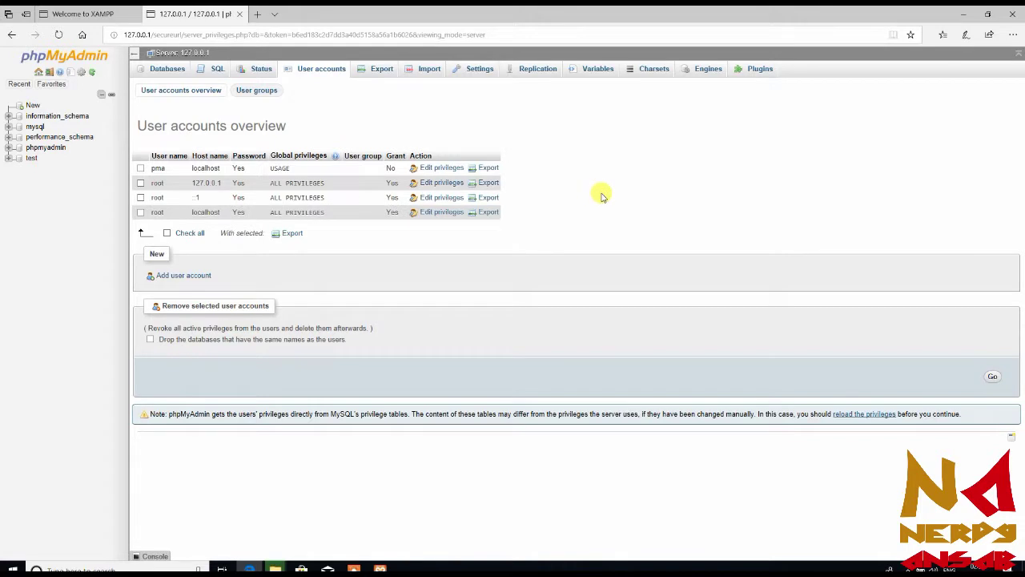
# Start a new user account with host set to Local, entering and retyping its password
pyautogui.click(185, 275)
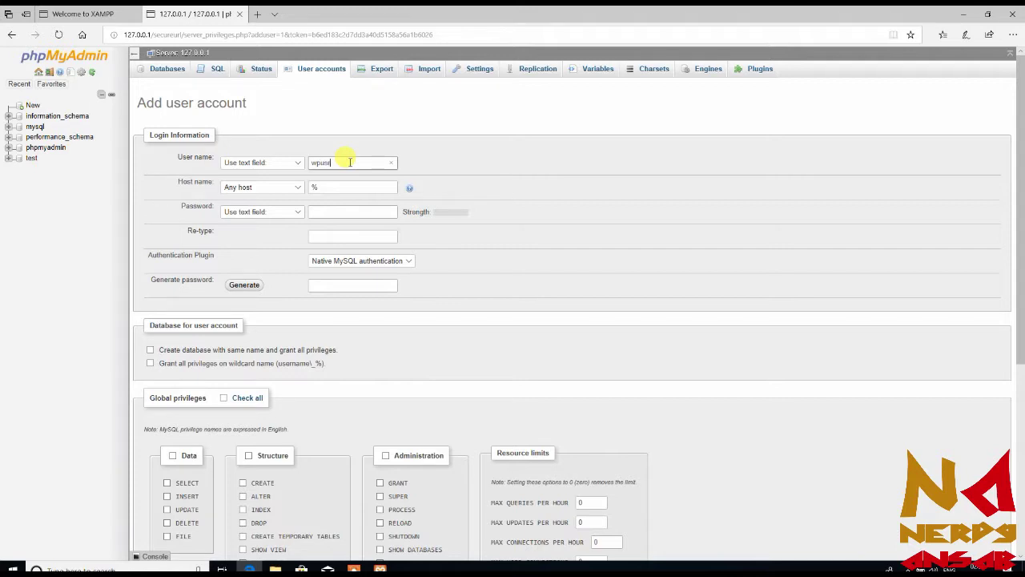
pyautogui.click(278, 189)
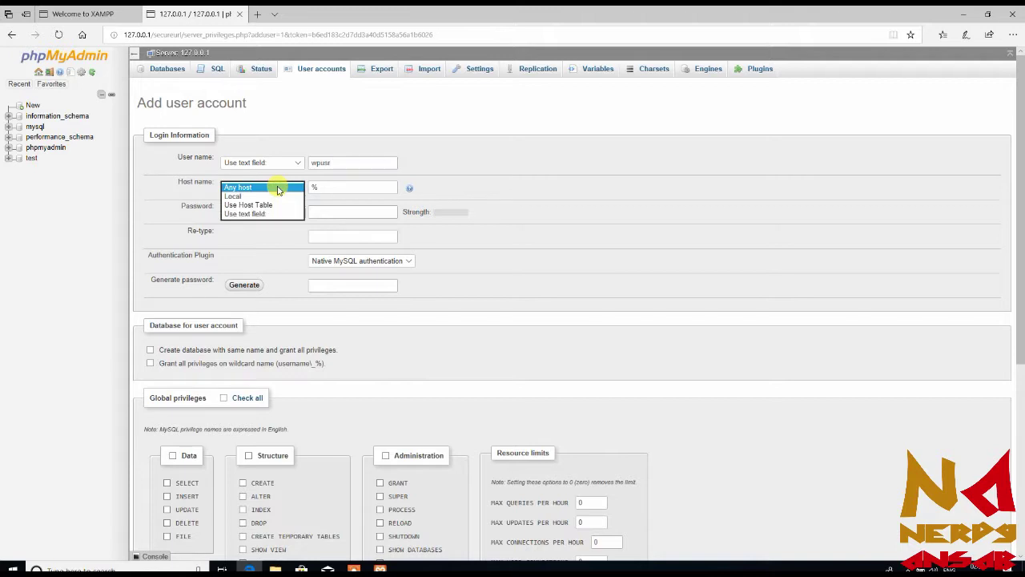
pyautogui.click(266, 195)
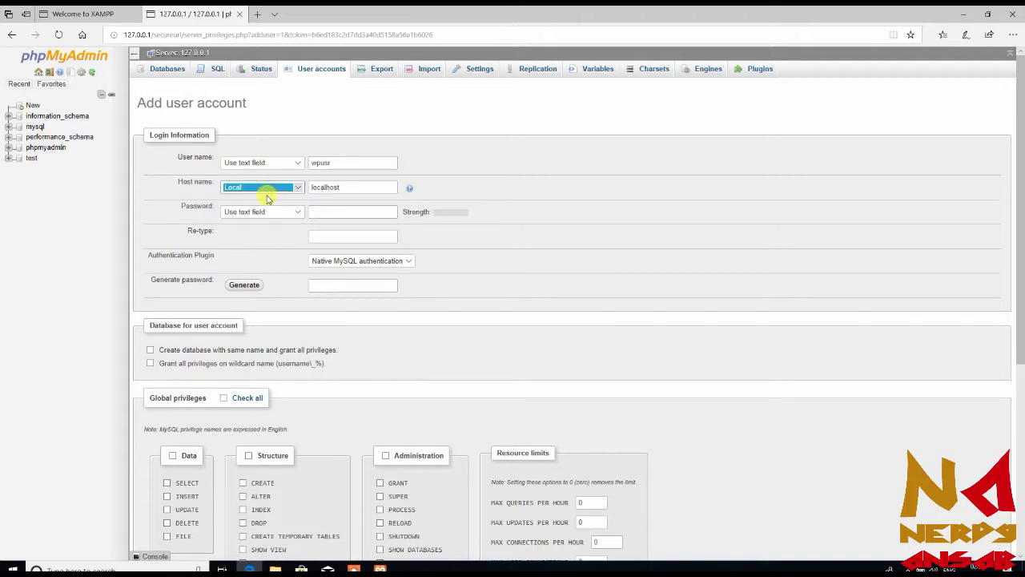
pyautogui.click(293, 212)
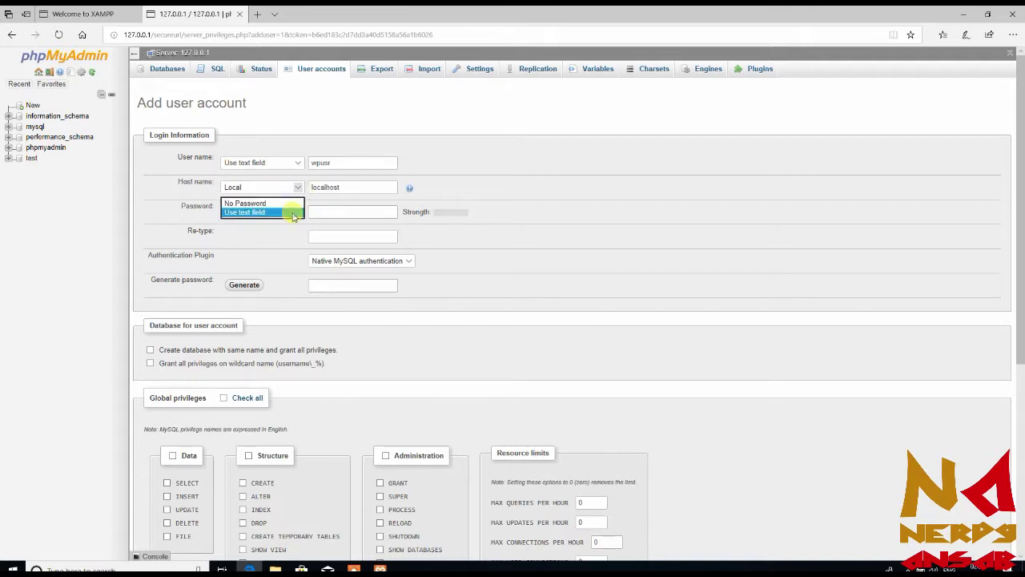
pyautogui.click(293, 213)
pyautogui.click(351, 212)
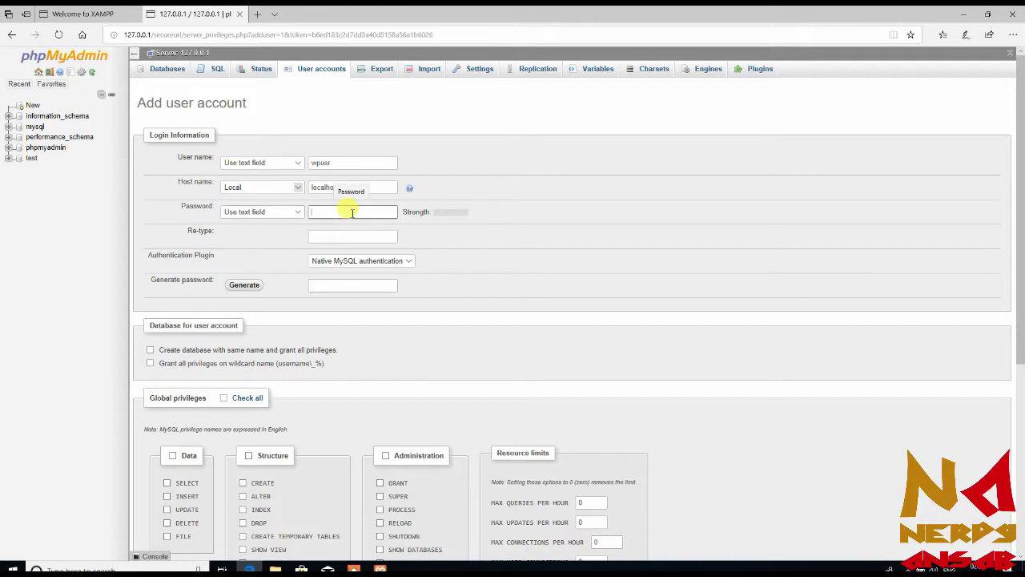
pyautogui.write('123')
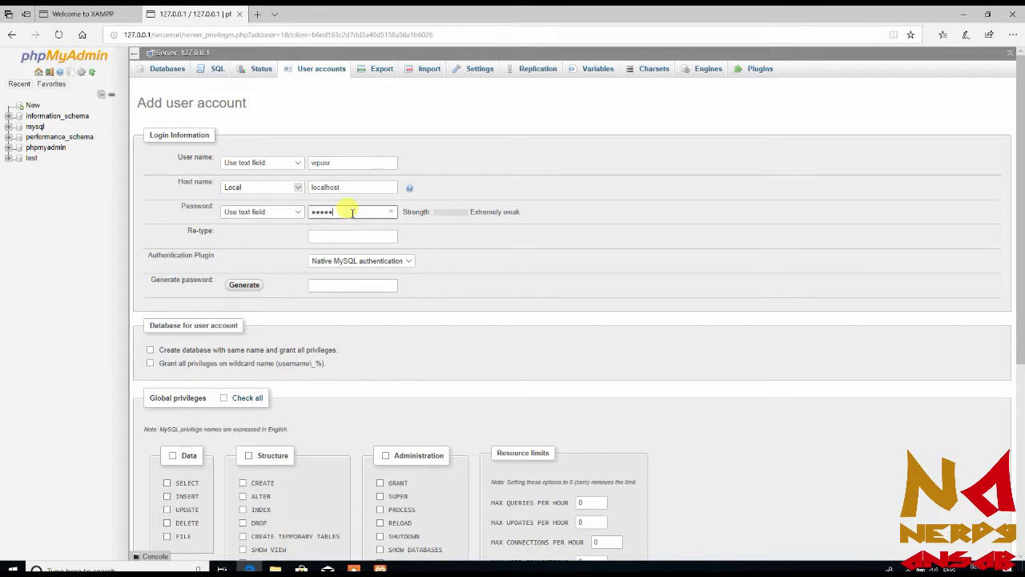
pyautogui.click(348, 243)
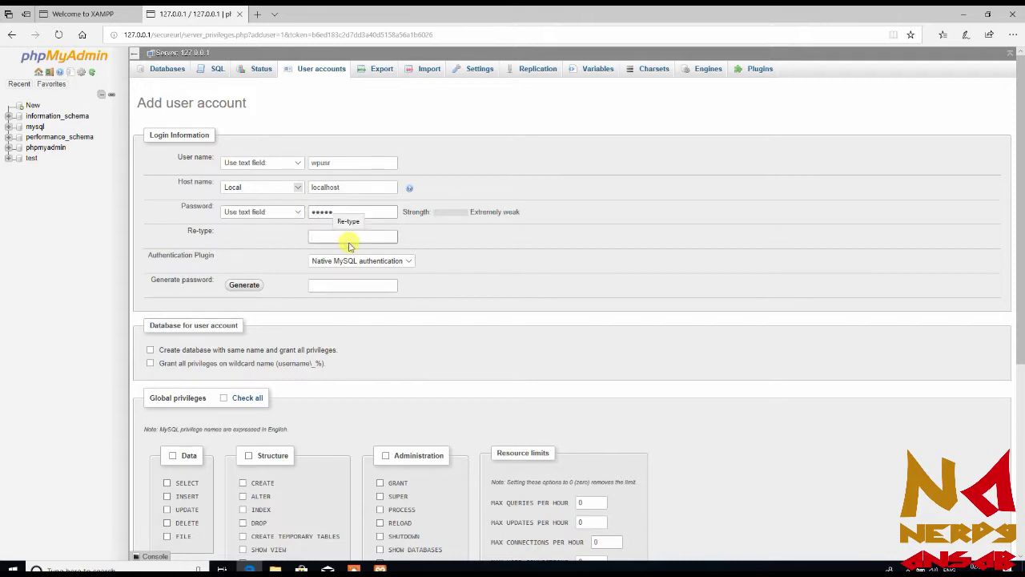
pyautogui.write('12')
# Tick 'Create database with same name and grant all privileges' for wpusr and create the account
pyautogui.scroll(-3, 471, 282)
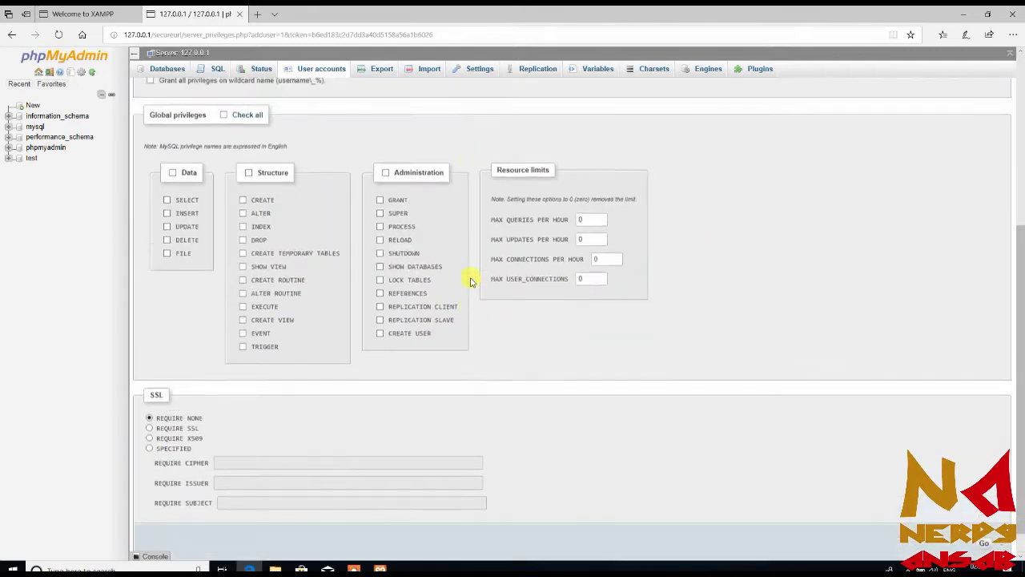
pyautogui.scroll(2, 469, 279)
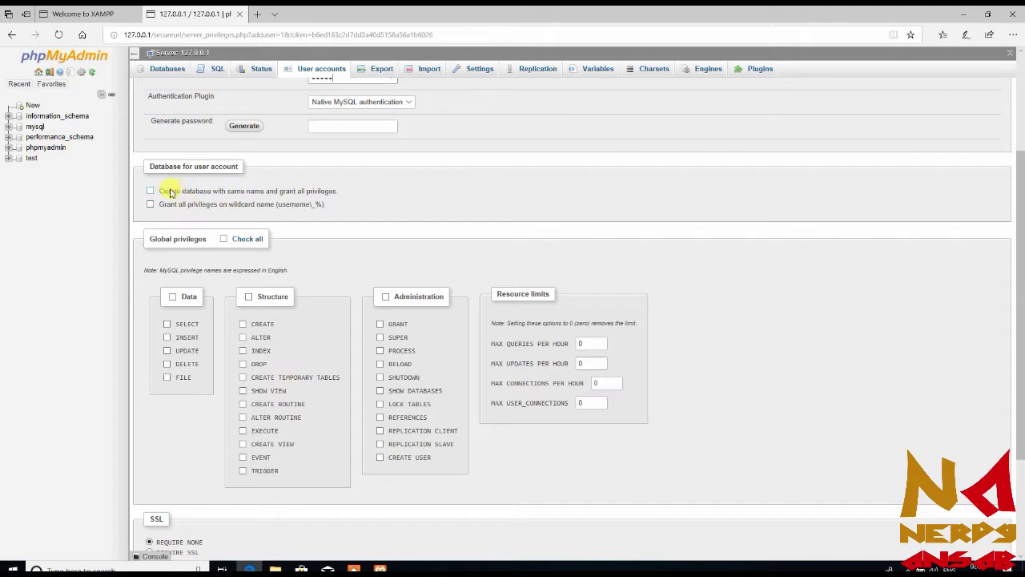
pyautogui.click(149, 192)
pyautogui.scroll(2, 365, 153)
pyautogui.doubleClick(328, 162)
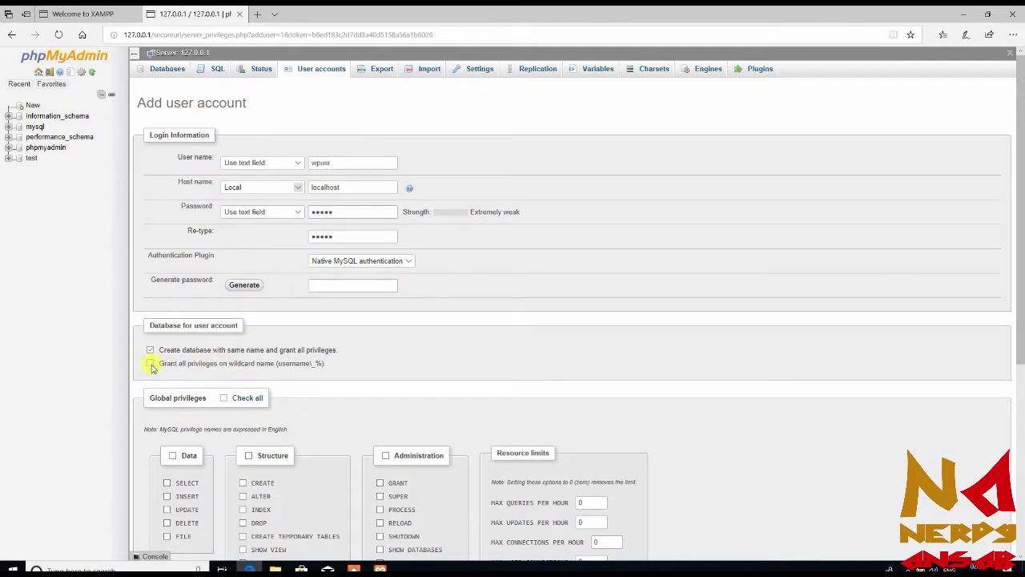
pyautogui.scroll(-4, 535, 245)
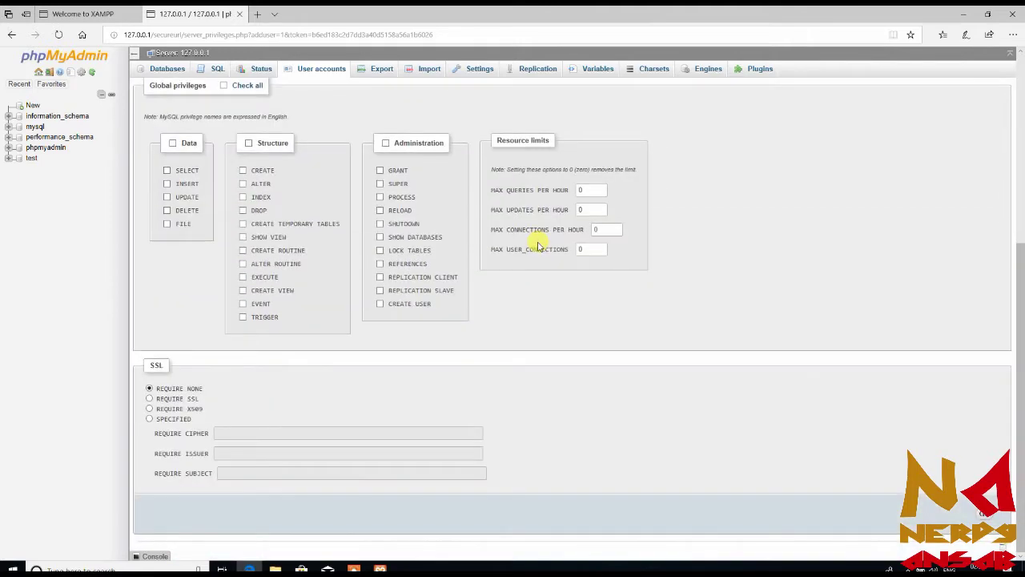
pyautogui.click(985, 517)
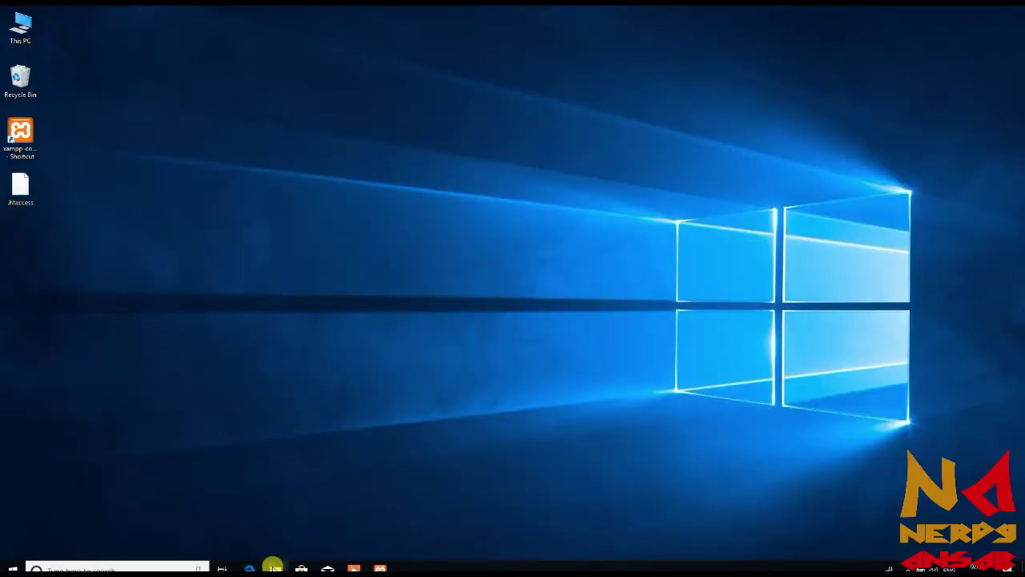
# Select all 19 items in Downloads\wordpress-4.9.4\wordpress
pyautogui.click(273, 566)
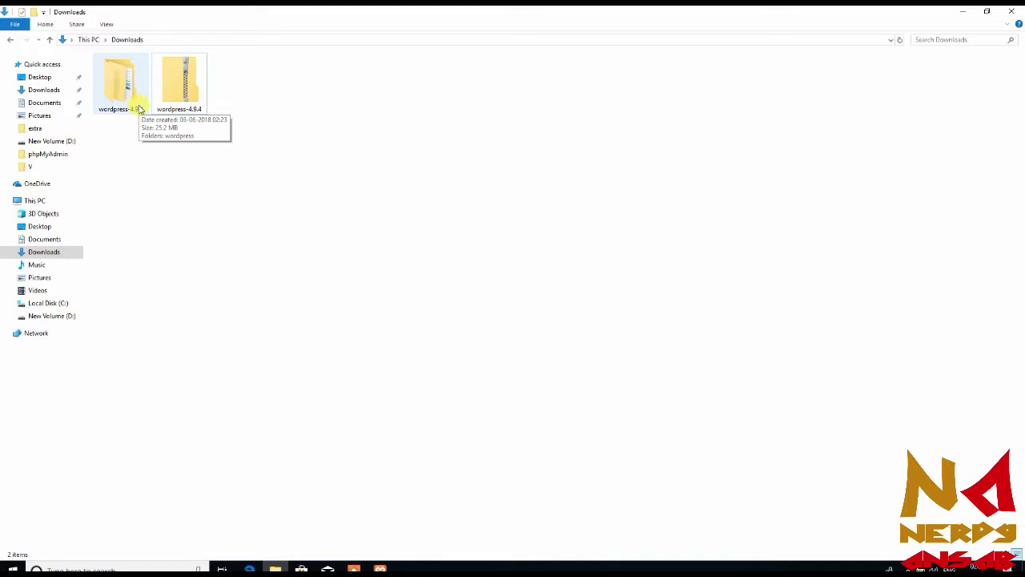
pyautogui.doubleClick(139, 109)
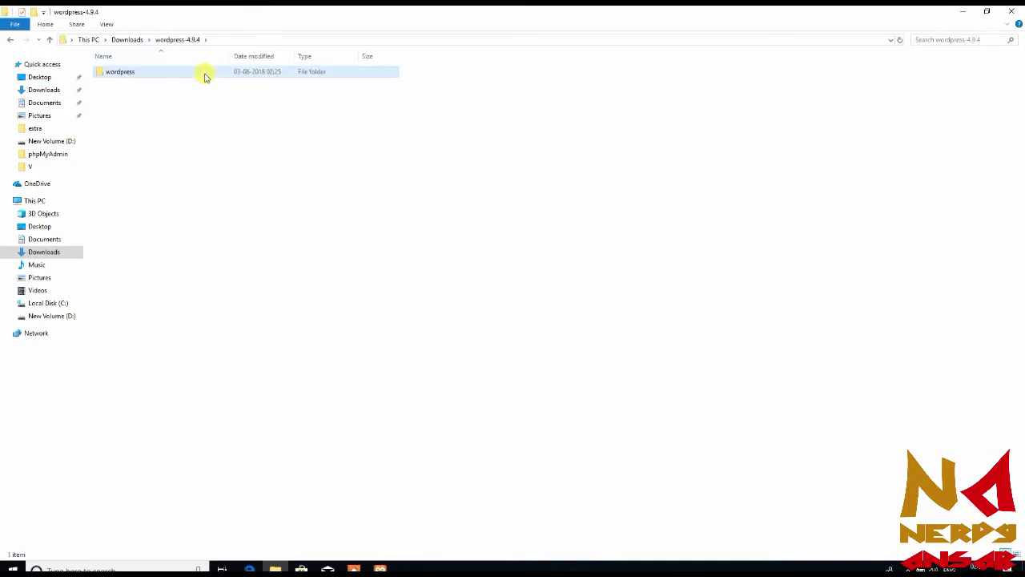
pyautogui.doubleClick(205, 77)
pyautogui.hotkey('ctrl', 'a')
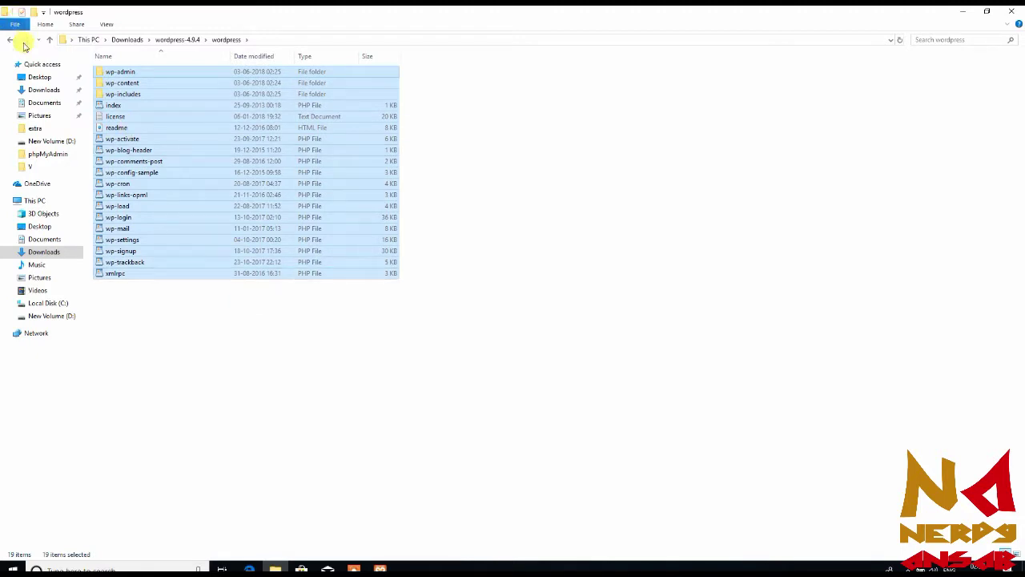
# Navigate to C:\xampp\htdocs in File Explorer
pyautogui.click(14, 41)
pyautogui.click(16, 44)
pyautogui.click(16, 44)
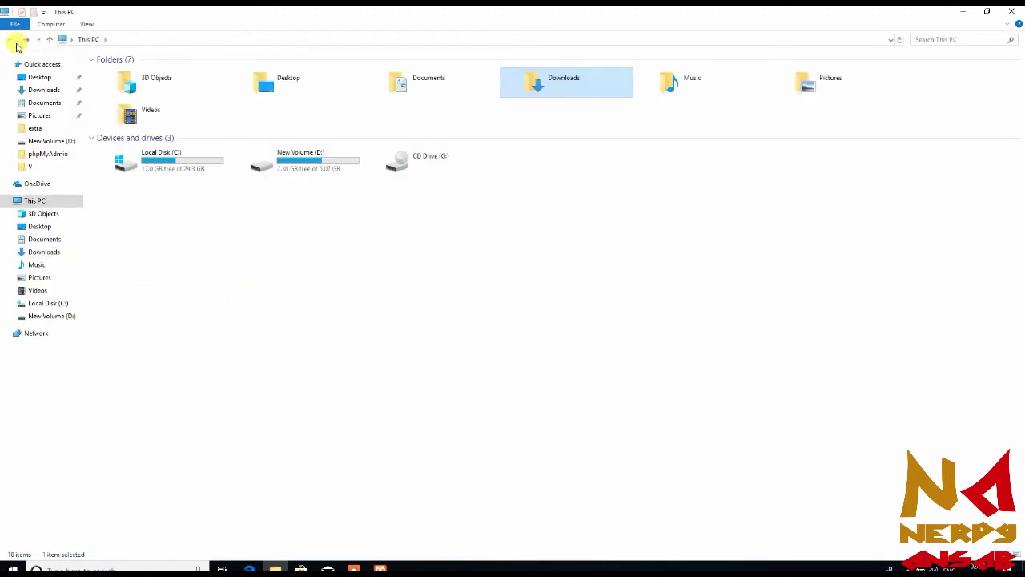
pyautogui.doubleClick(174, 156)
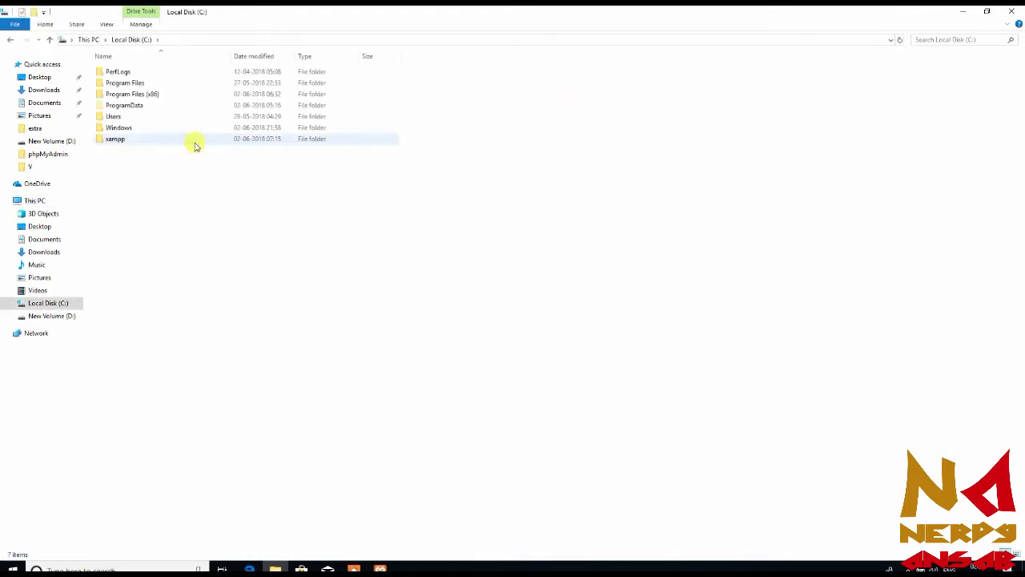
pyautogui.doubleClick(178, 140)
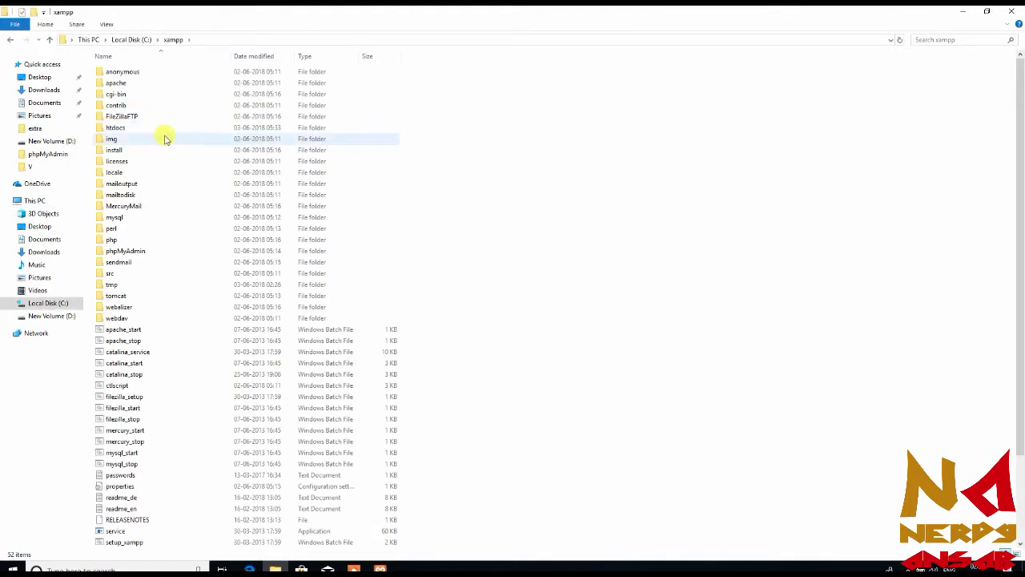
pyautogui.doubleClick(200, 129)
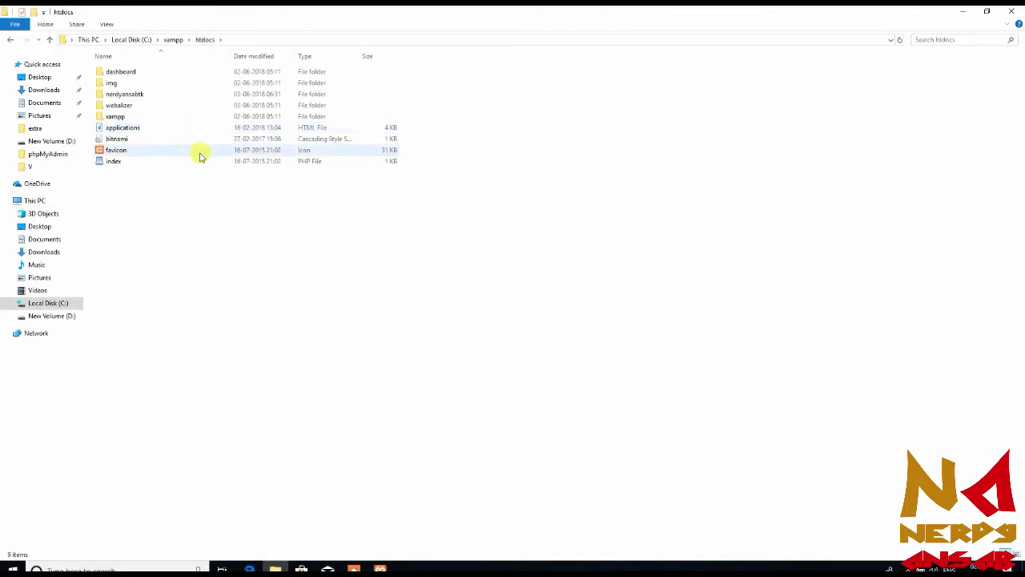
# Create a wp folder in htdocs and paste the WordPress files into it
pyautogui.rightClick(222, 207)
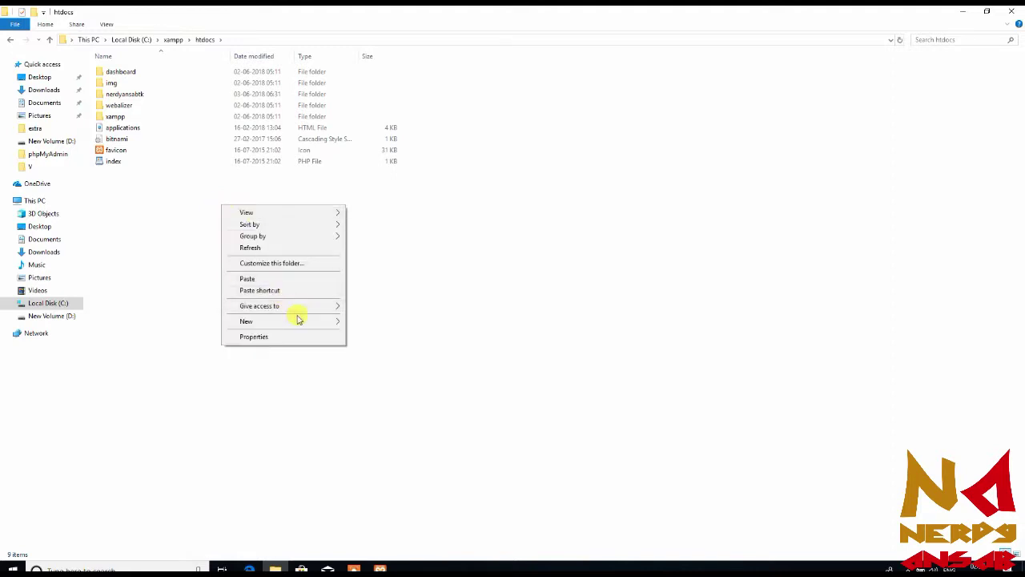
pyautogui.moveTo(325, 321)
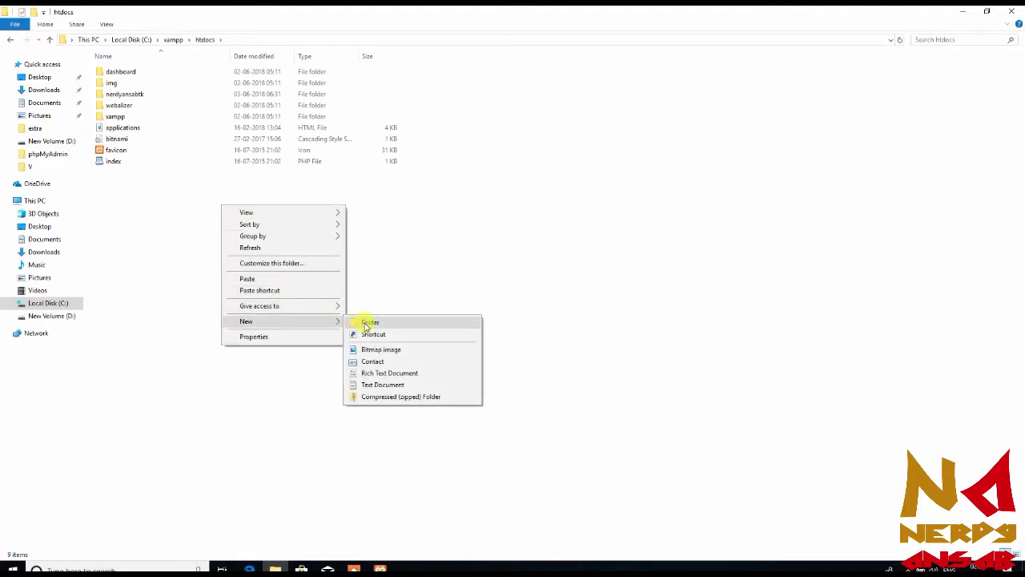
pyautogui.click(366, 322)
pyautogui.write('wp')
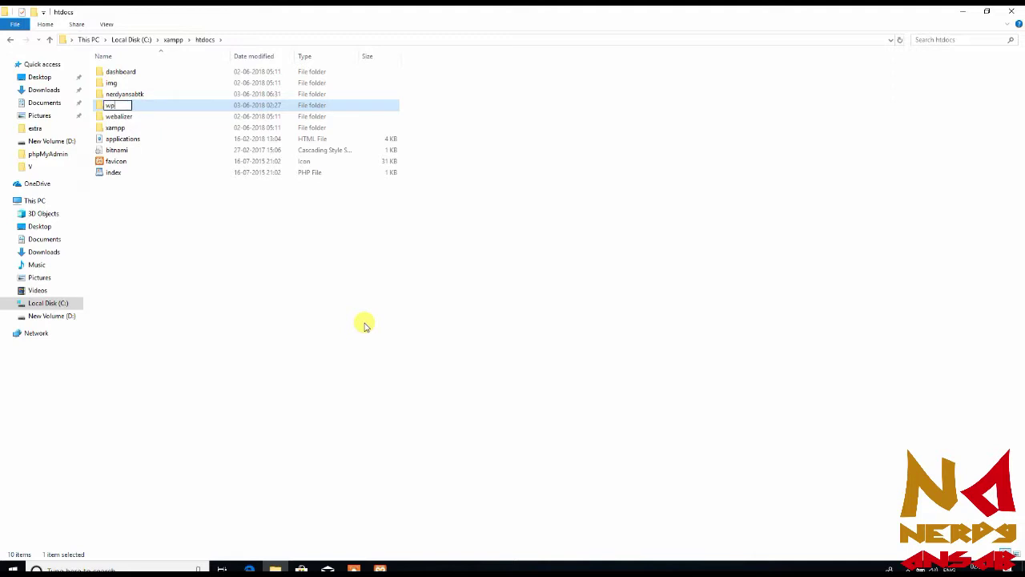
pyautogui.press('Return')
pyautogui.press('Return')
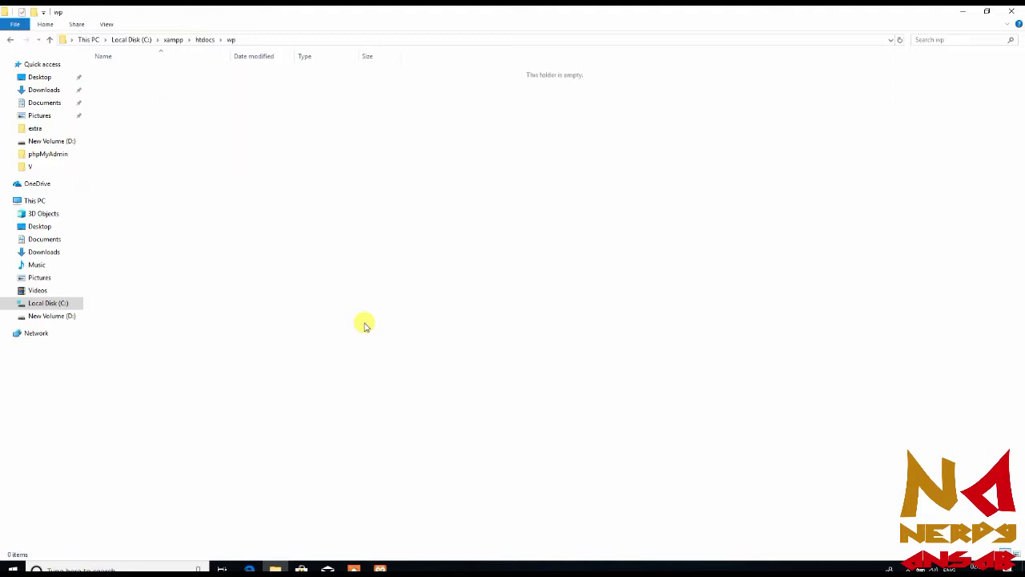
pyautogui.hotkey('ctrl', 'v')
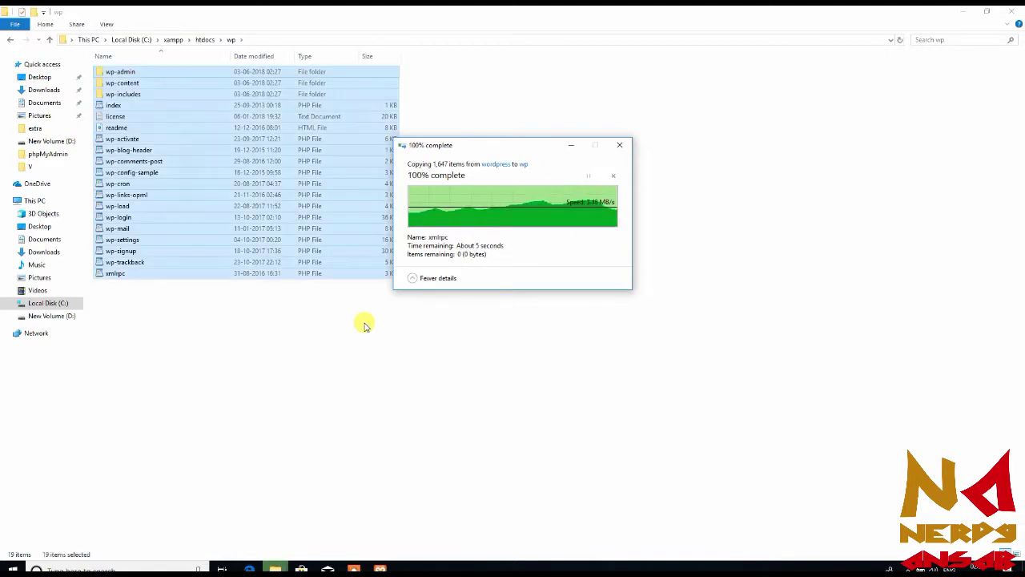
pyautogui.hotkey('alt', 'Up')
# In htdocs\nerdyansabtk, delete index.php and paste the WordPress files in its place
pyautogui.click(365, 324)
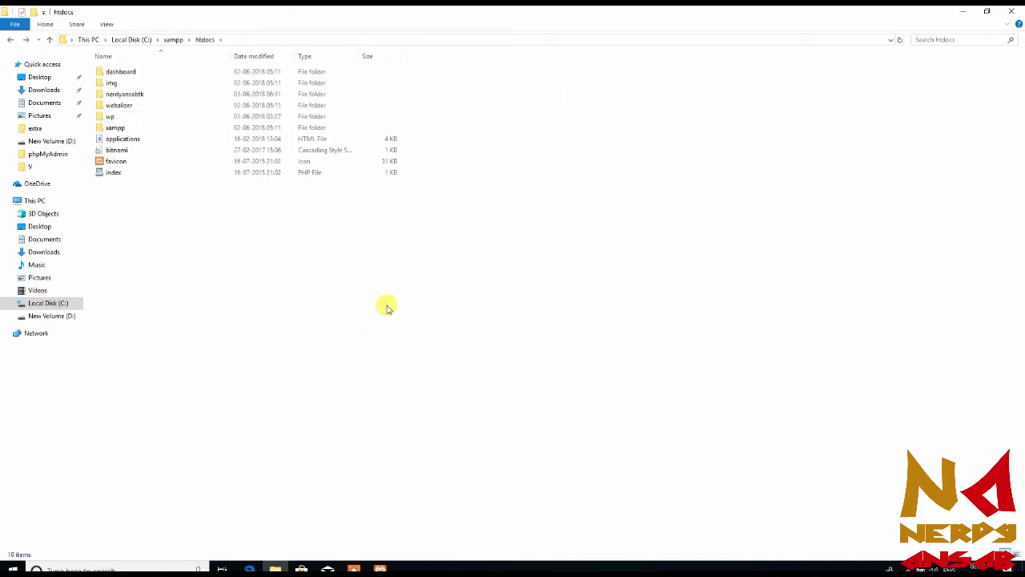
pyautogui.doubleClick(282, 98)
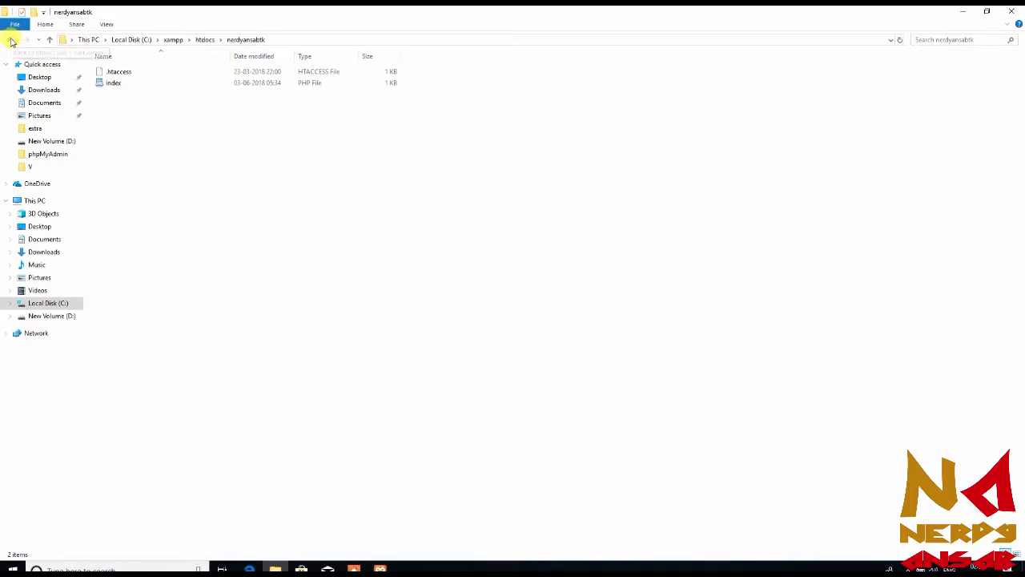
pyautogui.click(10, 41)
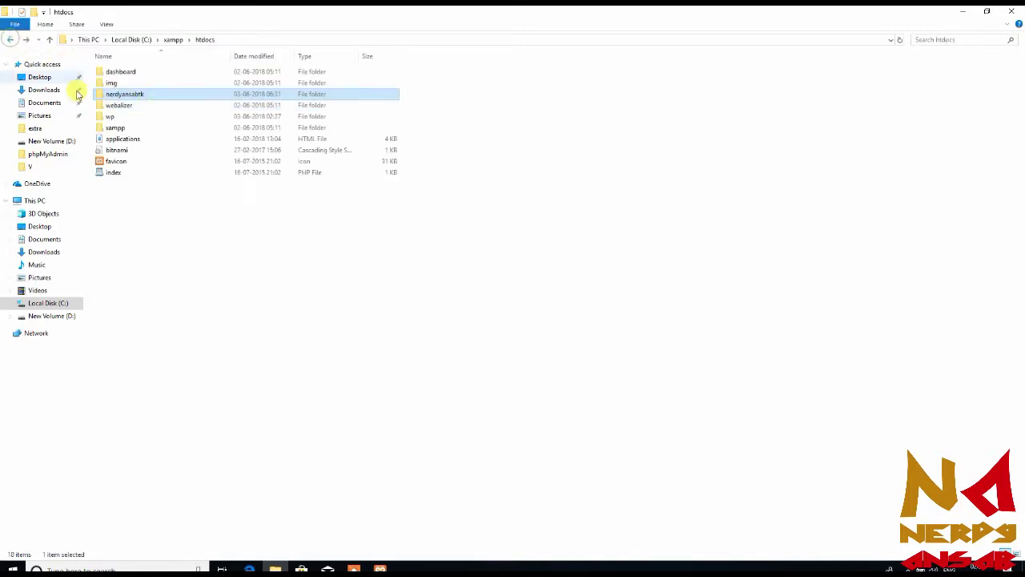
pyautogui.doubleClick(185, 99)
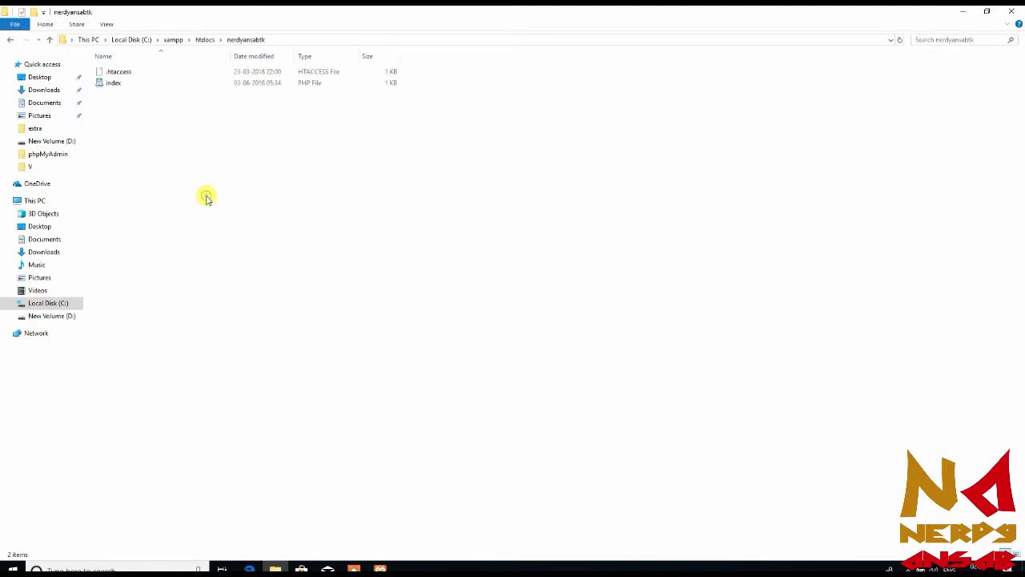
pyautogui.click(365, 83)
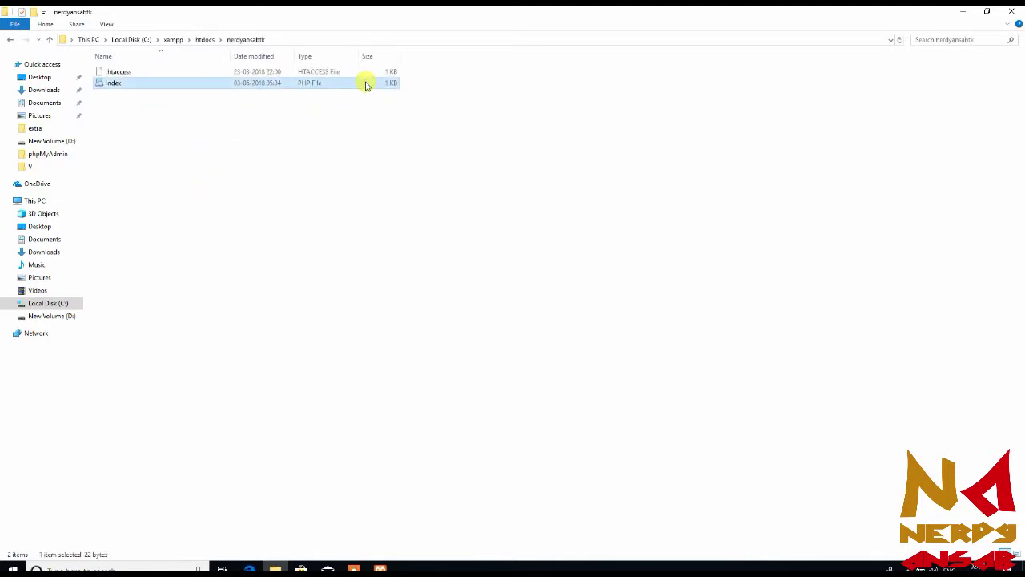
pyautogui.press('Delete')
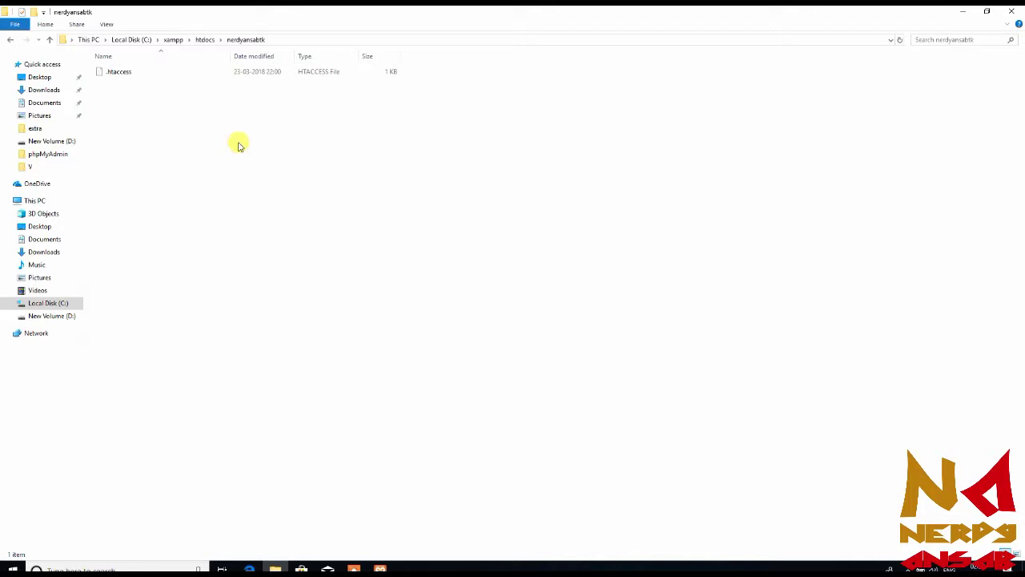
pyautogui.hotkey('ctrl', 'v')
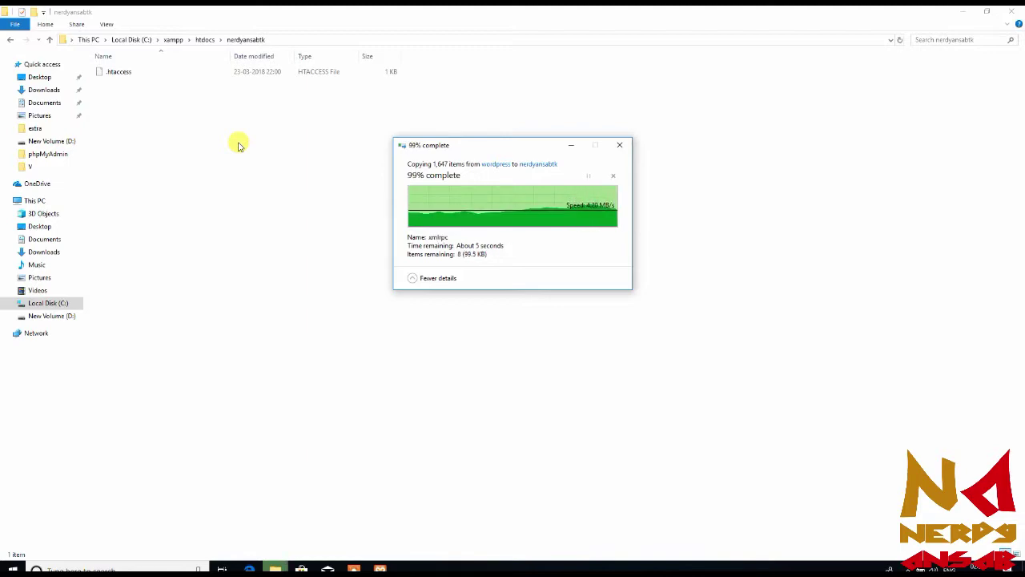
pyautogui.click(677, 153)
# Load nerdyansab.tk in one tab and 127.0.0.1/wp in another, then return to the first
pyautogui.click(250, 567)
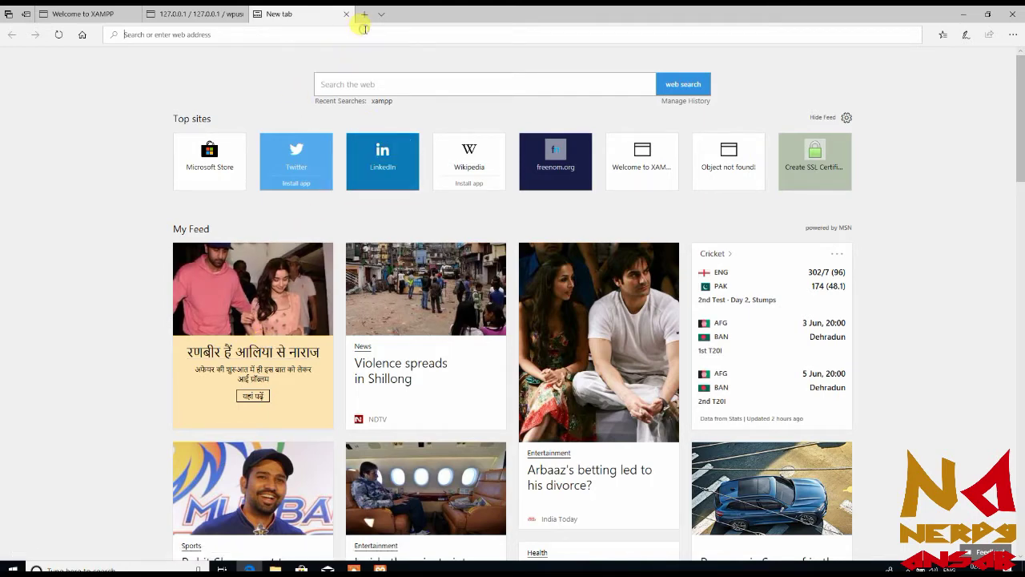
pyautogui.write('nerdyansab.tk/')
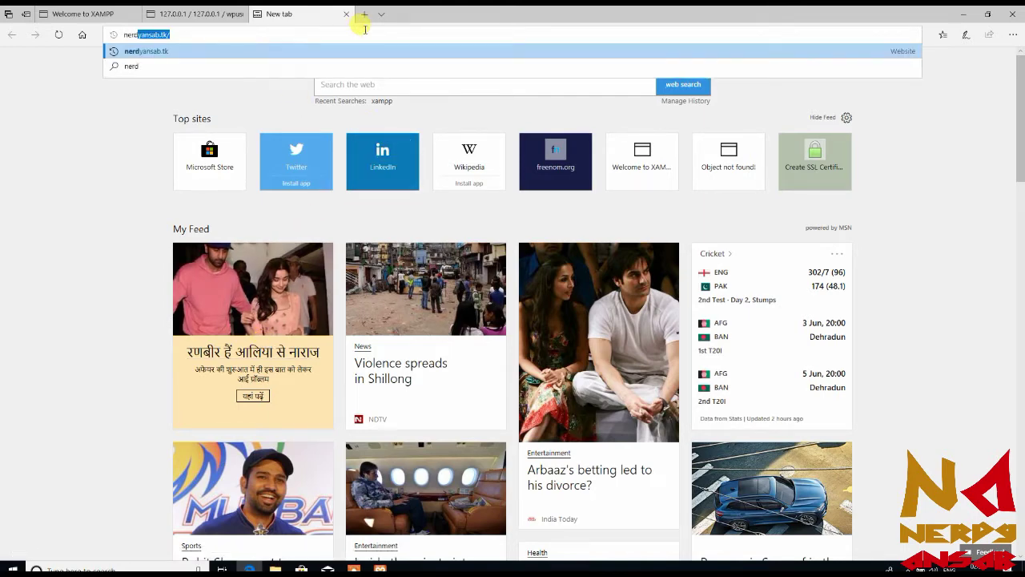
pyautogui.press('Return')
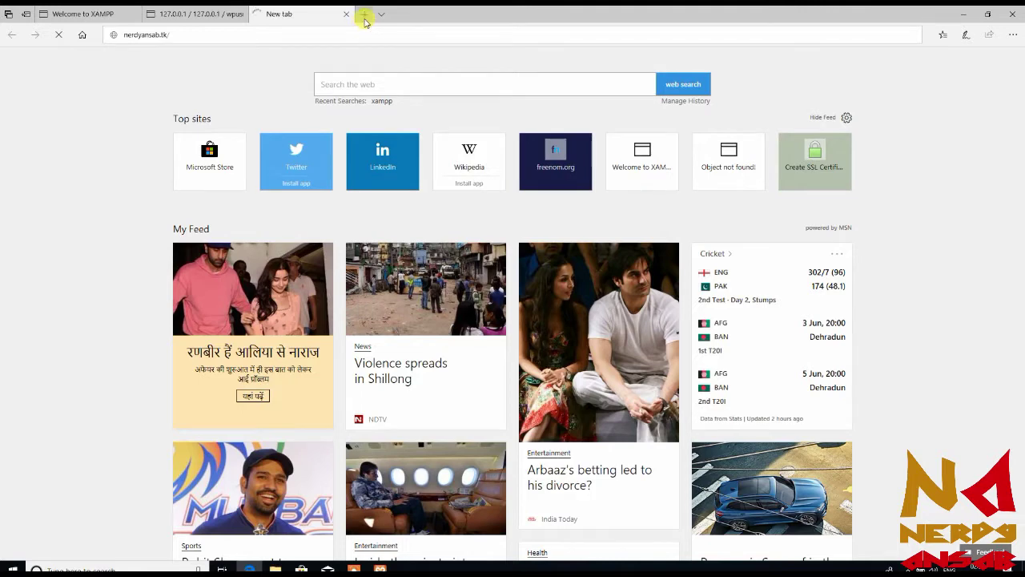
pyautogui.click(365, 13)
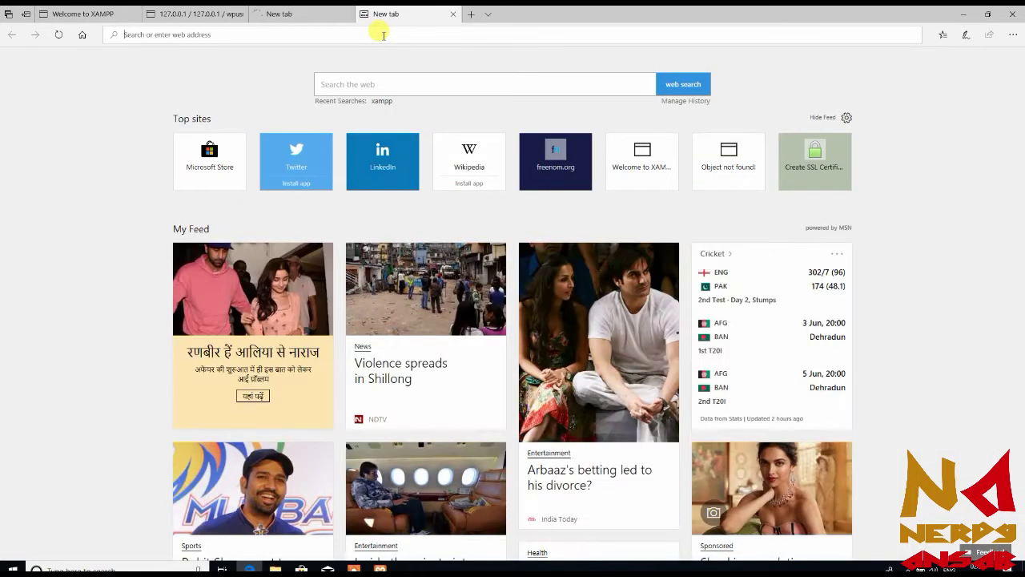
pyautogui.write('127.0')
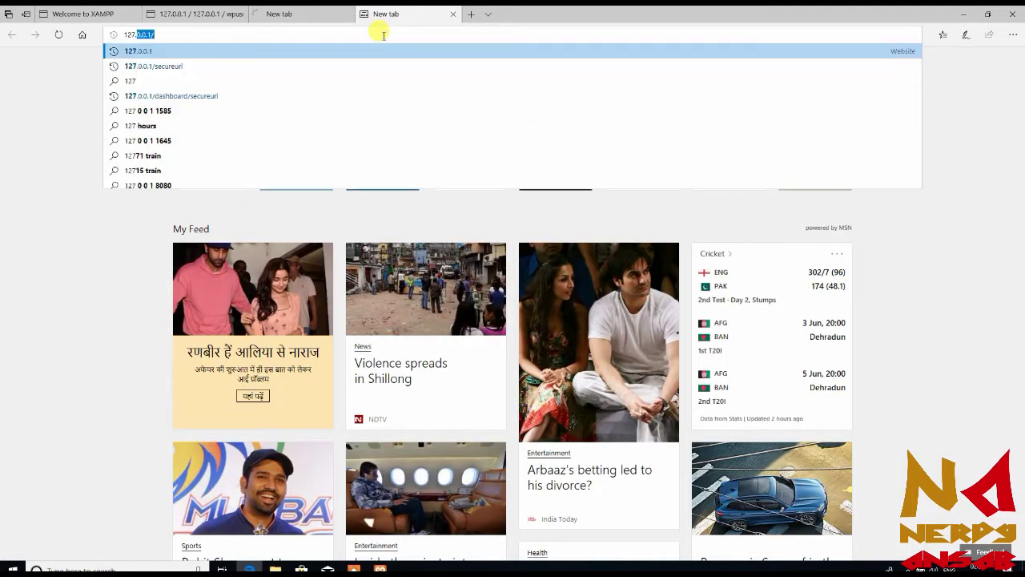
pyautogui.write('.0.')
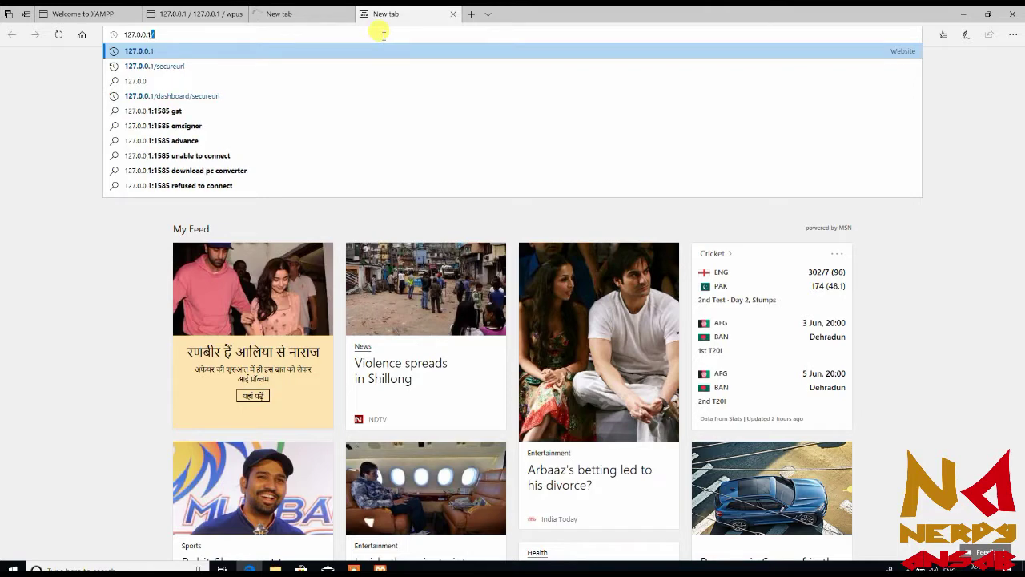
pyautogui.write('1')
pyautogui.write('/wp')
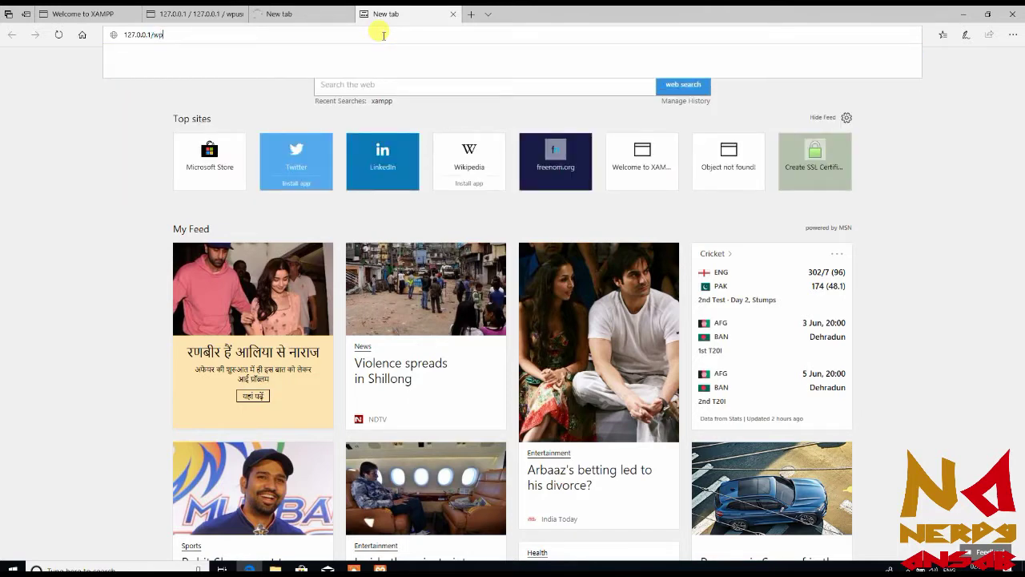
pyautogui.press('Return')
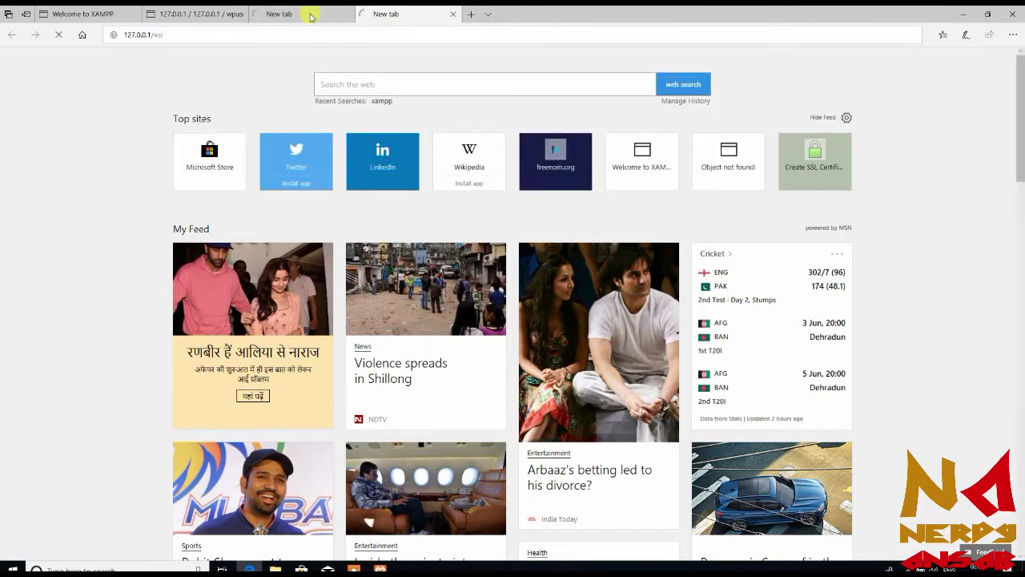
pyautogui.click(310, 14)
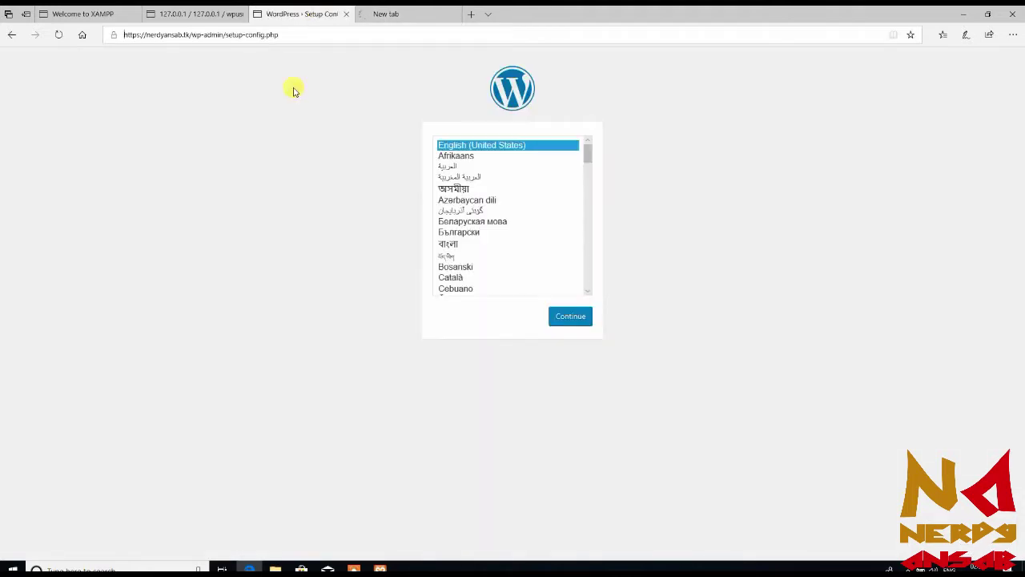
# Close the duplicate 127.0.0.1/wp setup tab and continue with English (United States)
pyautogui.click(398, 13)
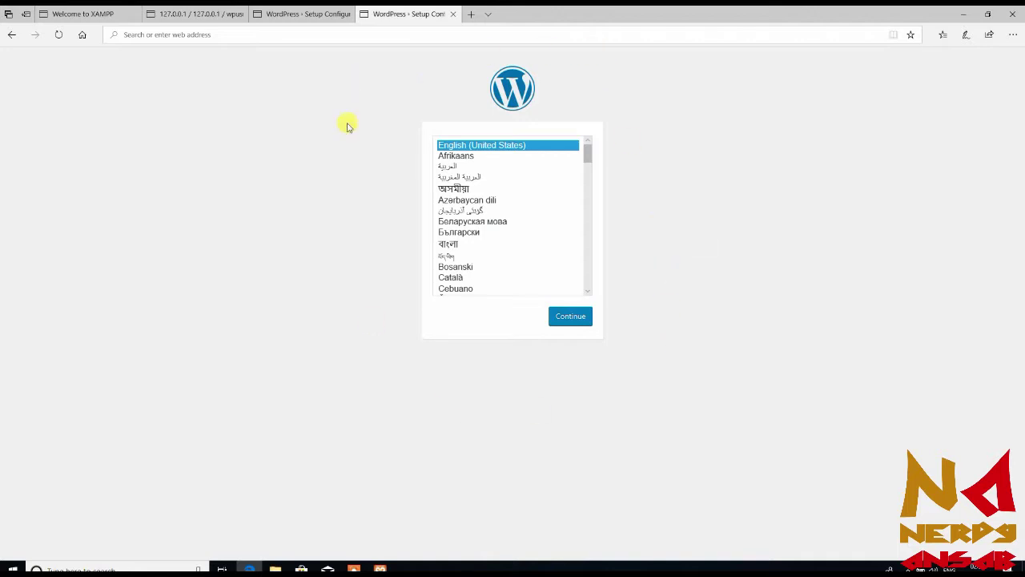
pyautogui.click(298, 10)
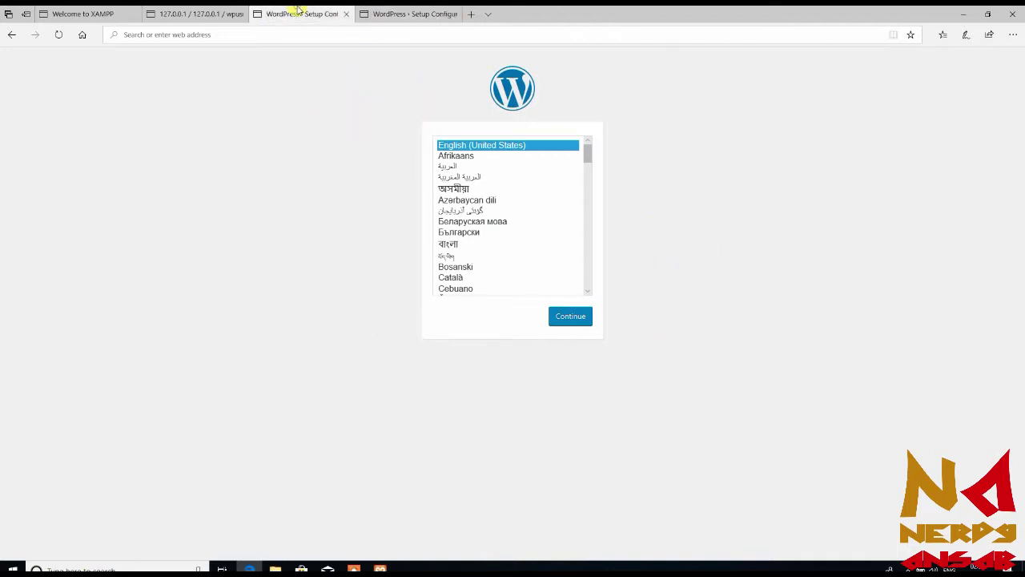
pyautogui.click(390, 11)
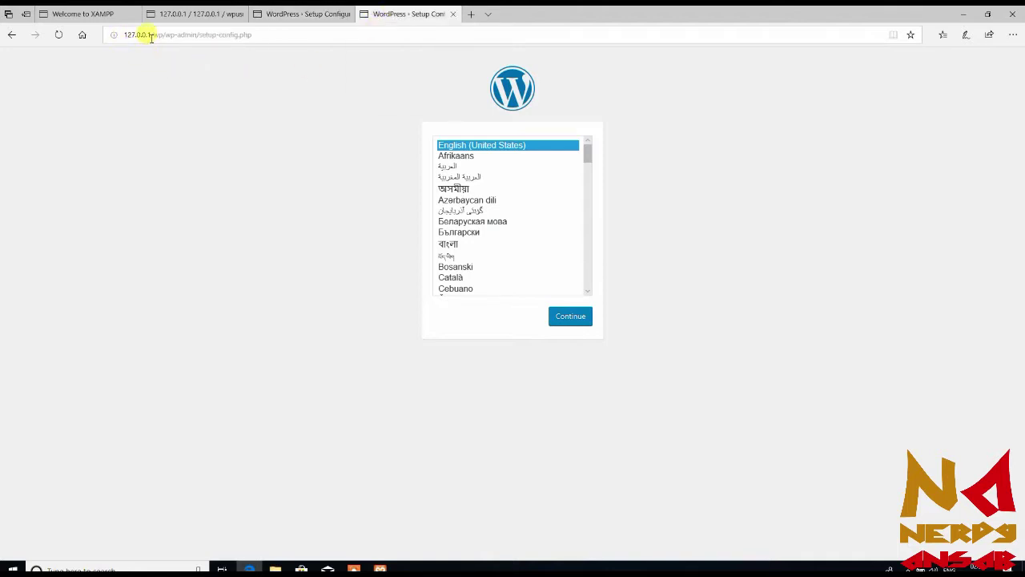
pyautogui.click(298, 11)
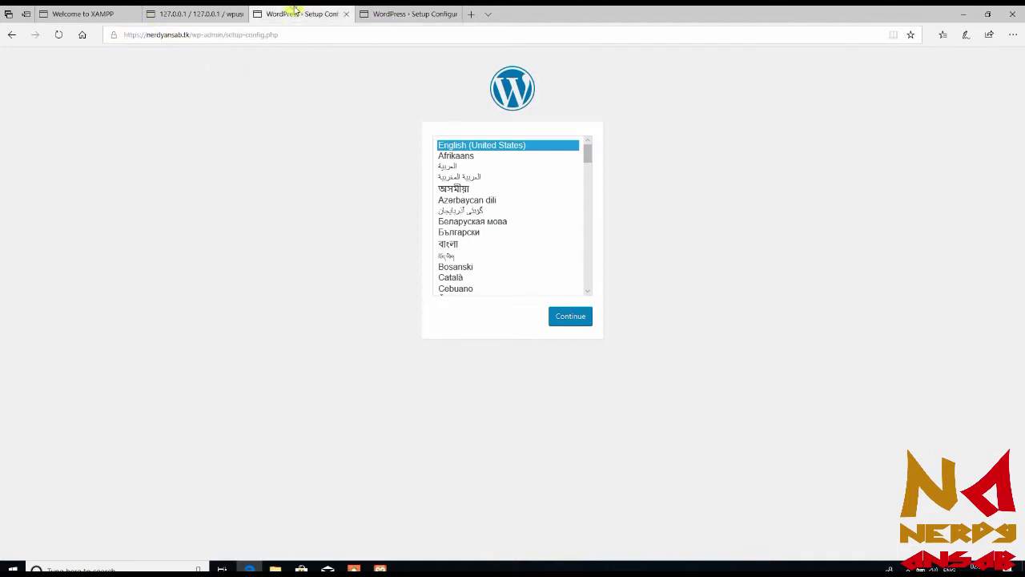
pyautogui.click(451, 14)
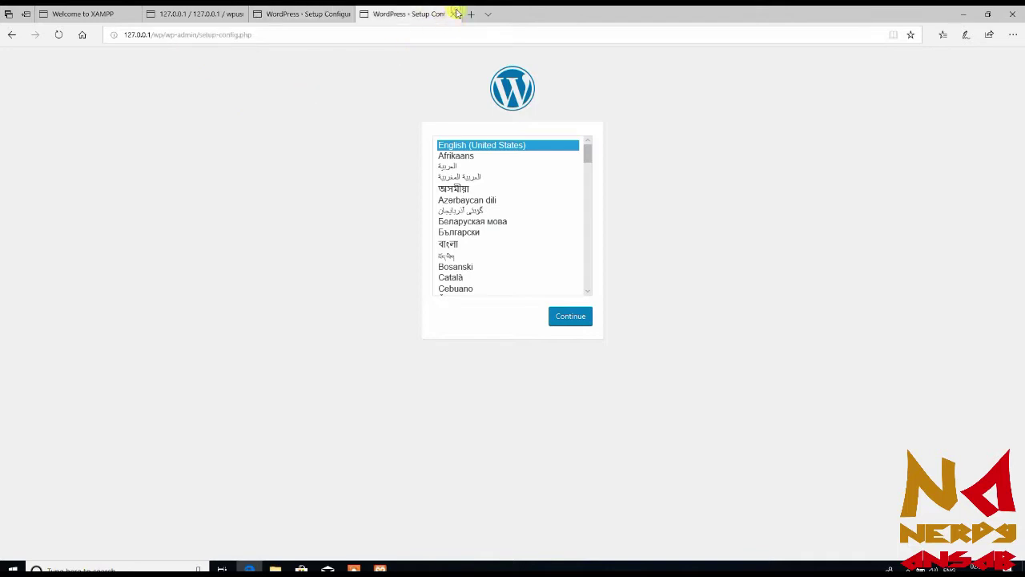
pyautogui.click(455, 14)
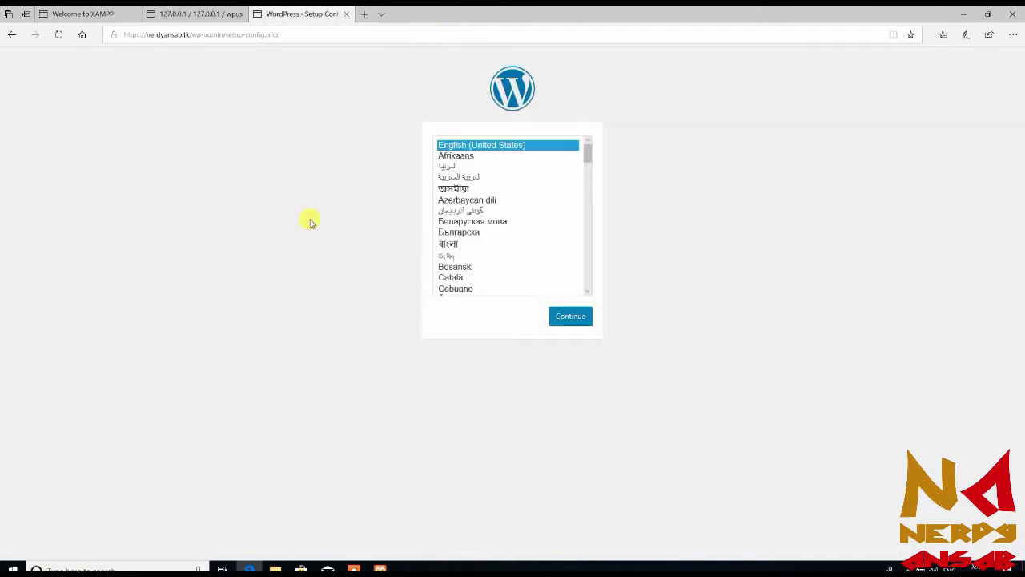
pyautogui.click(566, 313)
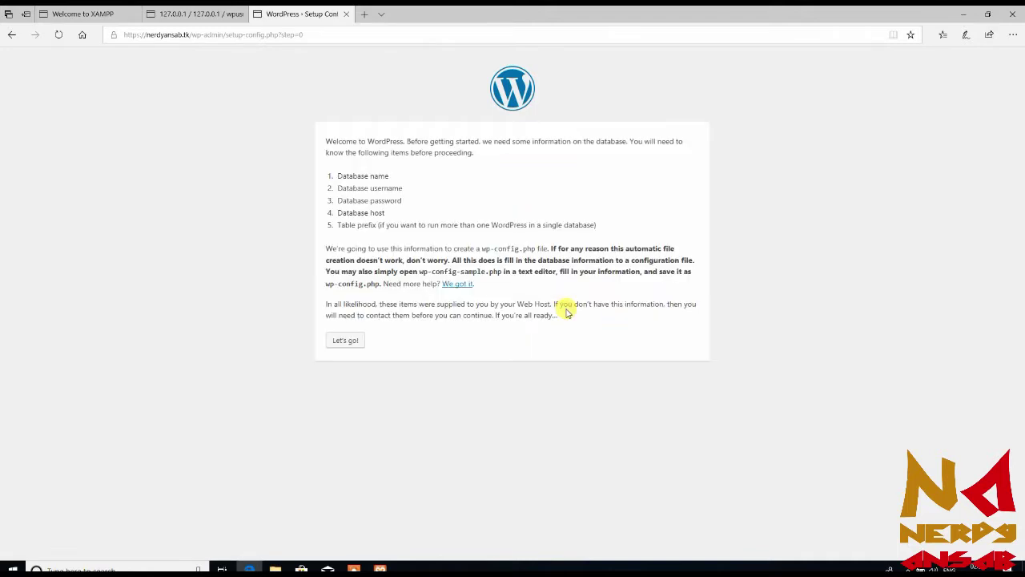
# Set database name and username to wpusr, enter the database password, and submit
pyautogui.click(346, 343)
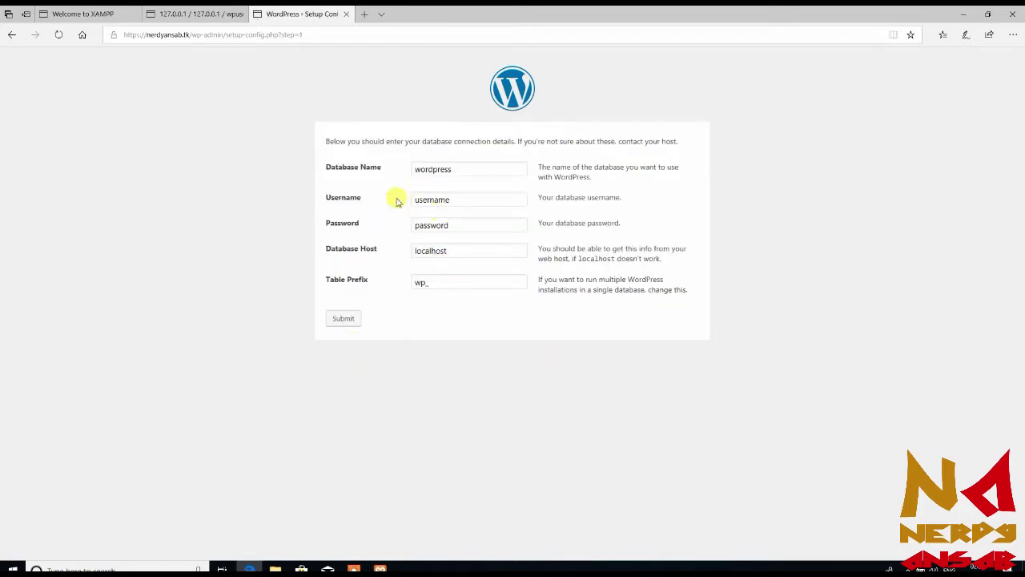
pyautogui.click(478, 169)
pyautogui.press('BackSpace')
pyautogui.press('BackSpace')
pyautogui.press('BackSpace')
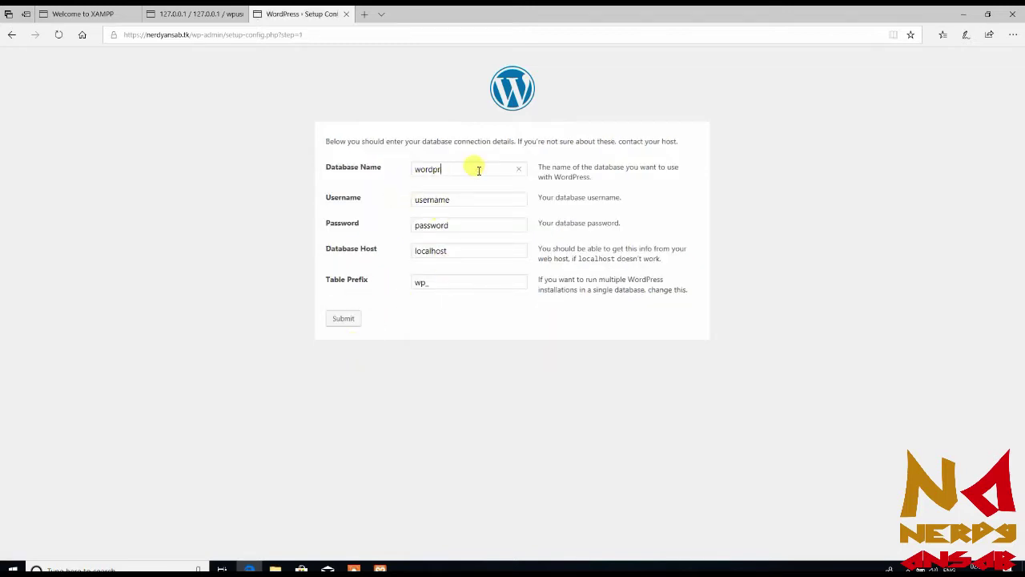
pyautogui.press('BackSpace')
pyautogui.press('BackSpace')
pyautogui.press('BackSpace')
pyautogui.press('BackSpace')
pyautogui.press('BackSpace')
pyautogui.press('BackSpace')
pyautogui.write('wpusr')
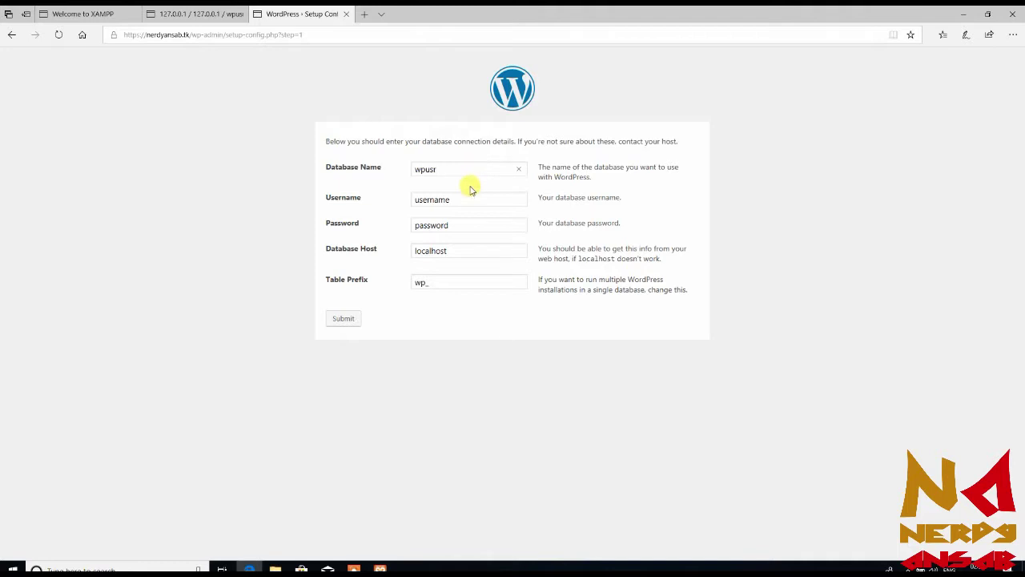
pyautogui.click(469, 198)
pyautogui.doubleClick(471, 199)
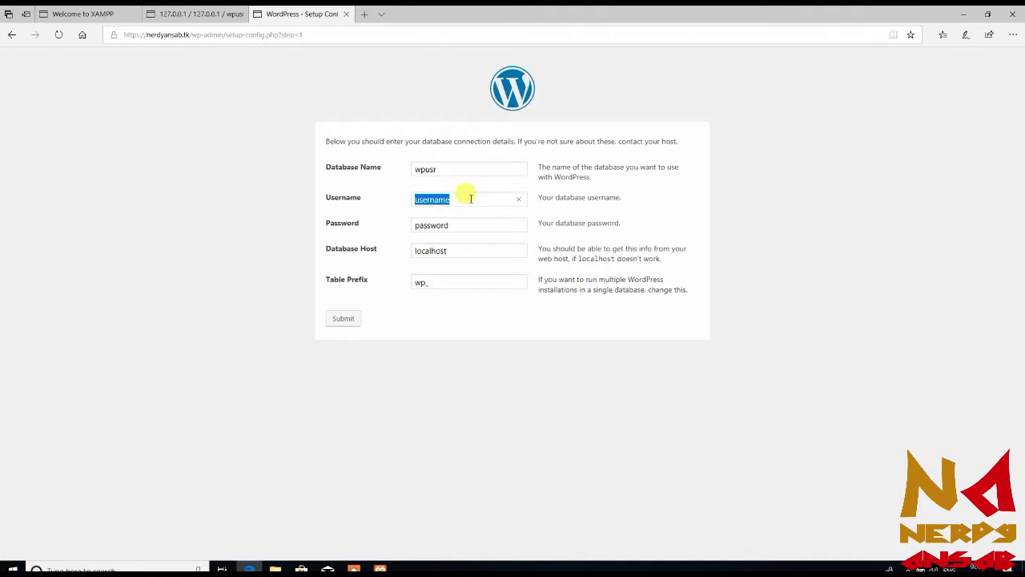
pyautogui.write('wpusr')
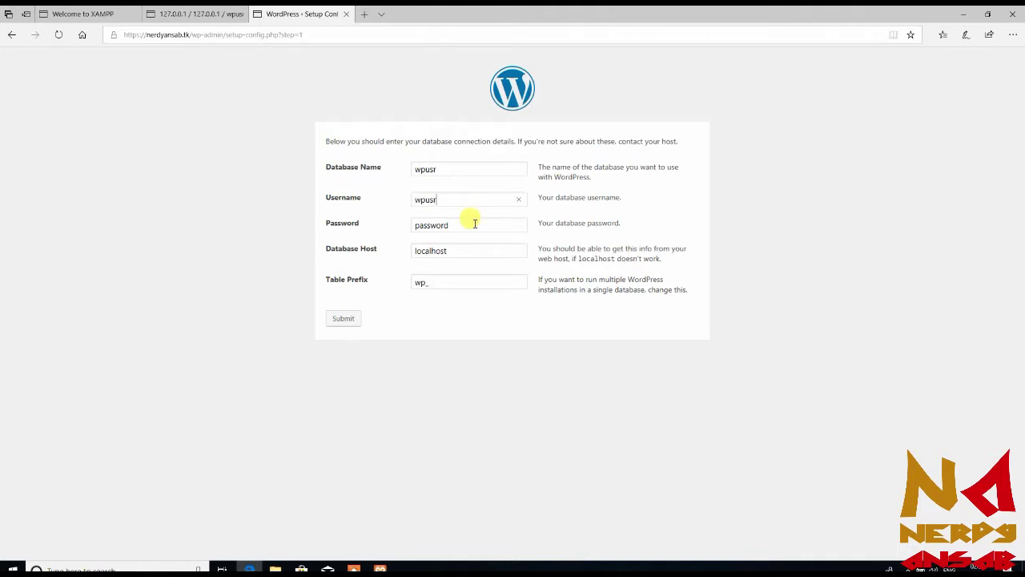
pyautogui.click(473, 224)
pyautogui.press('BackSpace')
pyautogui.press('BackSpace')
pyautogui.press('BackSpace')
pyautogui.press('BackSpace')
pyautogui.press('BackSpace')
pyautogui.press('BackSpace')
pyautogui.press('BackSpace')
pyautogui.press('BackSpace')
pyautogui.write('12345')
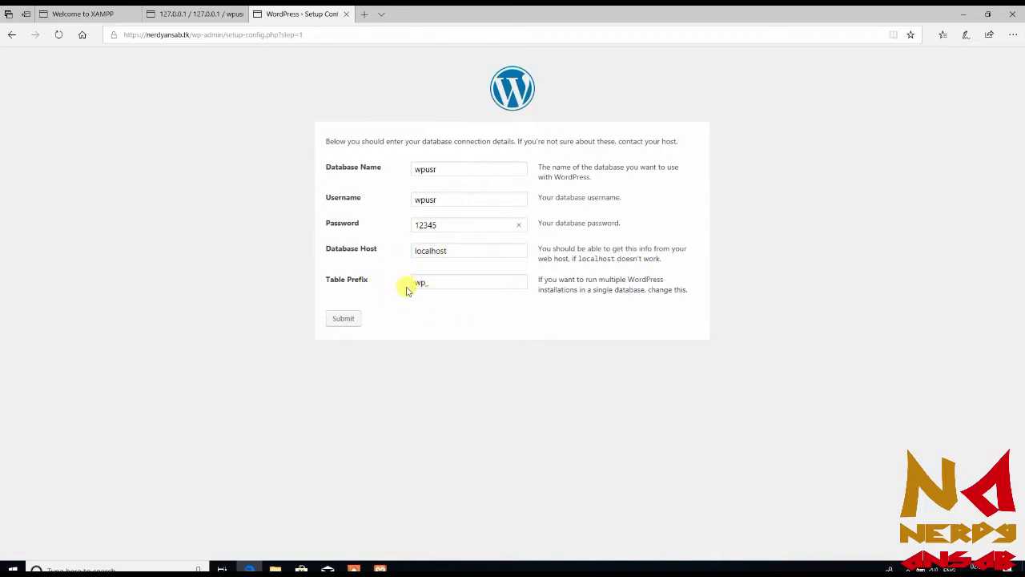
pyautogui.click(345, 325)
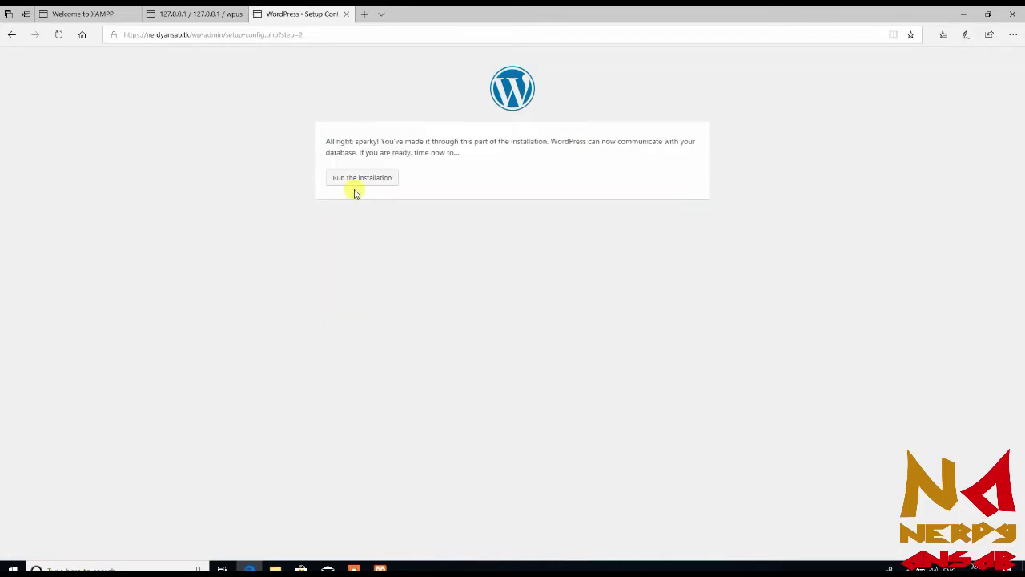
# Start the installation, titling the site 'Nerdy Ansab' and entering the admin username
pyautogui.click(360, 188)
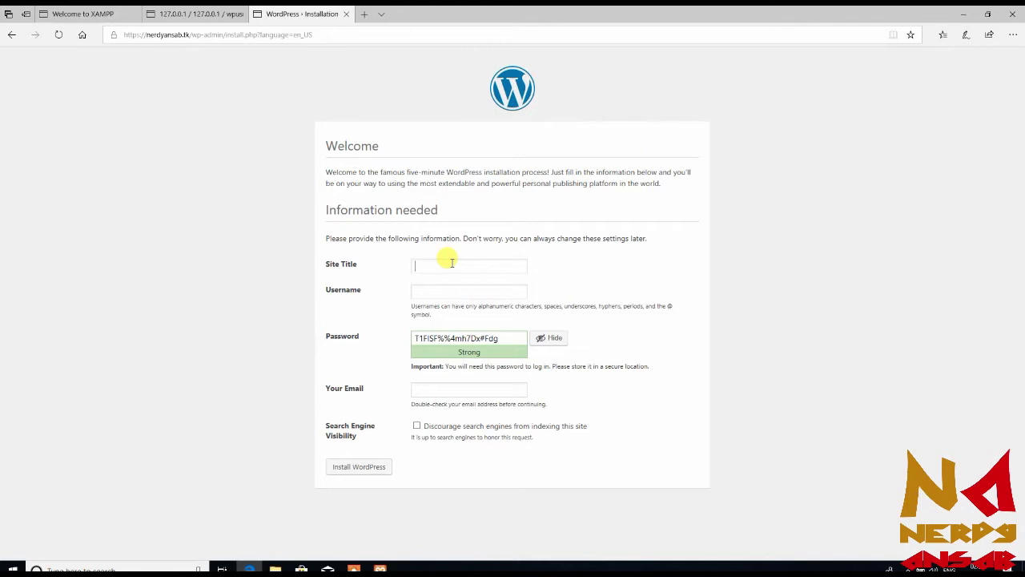
pyautogui.write('Nerdy Ansab')
pyautogui.click(465, 293)
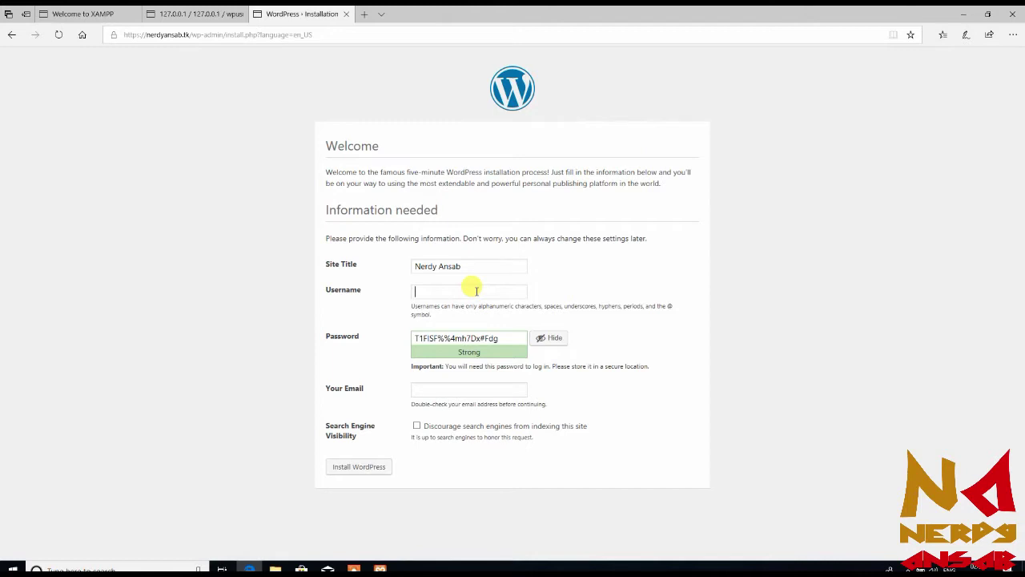
pyautogui.write('ansab')
# Set a confirmed weak admin password, discourage search engine indexing, and install WordPress
pyautogui.click(505, 343)
pyautogui.press('BackSpace')
pyautogui.press('BackSpace')
pyautogui.press('BackSpace')
pyautogui.press('BackSpace')
pyautogui.press('BackSpace')
pyautogui.press('BackSpace')
pyautogui.press('BackSpace')
pyautogui.press('BackSpace')
pyautogui.press('BackSpace')
pyautogui.press('BackSpace')
pyautogui.press('BackSpace')
pyautogui.press('BackSpace')
pyautogui.press('BackSpace')
pyautogui.press('BackSpace')
pyautogui.press('BackSpace')
pyautogui.press('BackSpace')
pyautogui.press('BackSpace')
pyautogui.press('BackSpace')
pyautogui.write('12345')
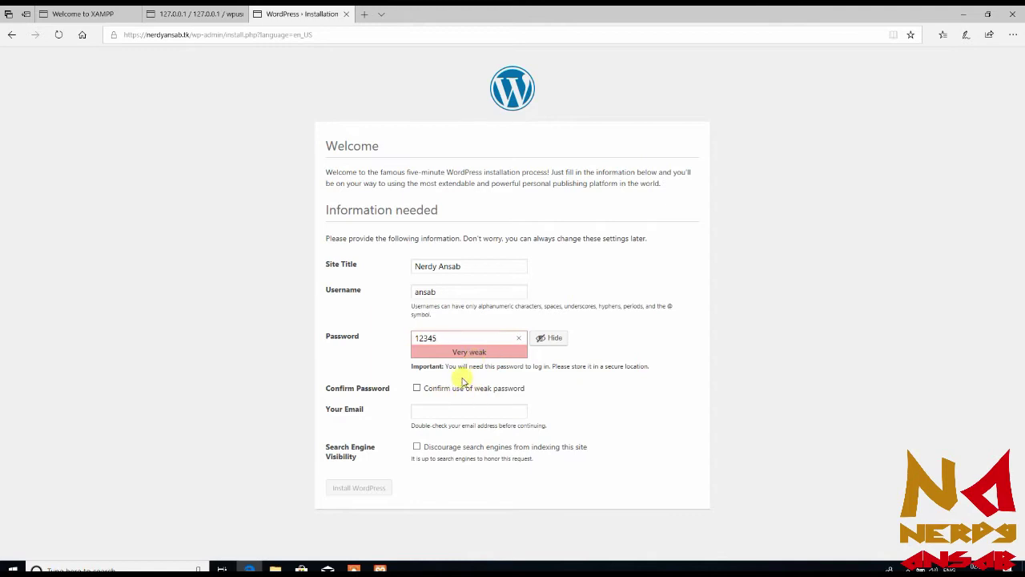
pyautogui.click(440, 391)
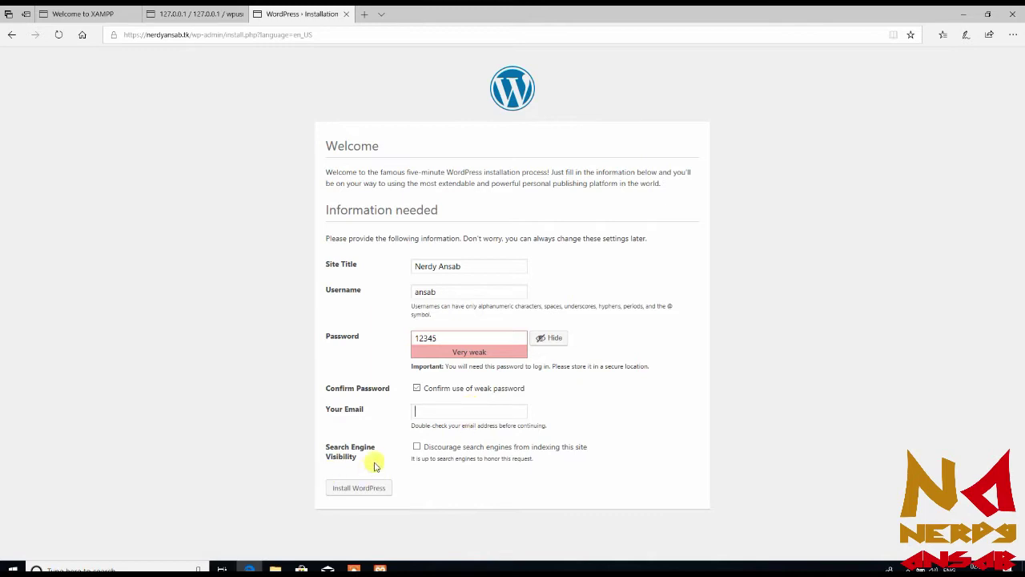
pyautogui.click(468, 446)
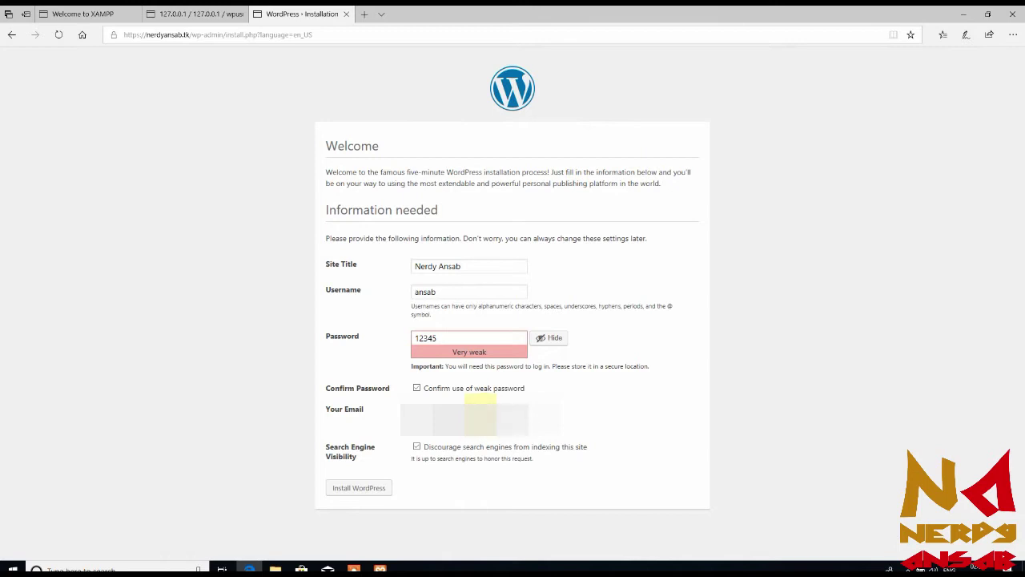
pyautogui.click(367, 490)
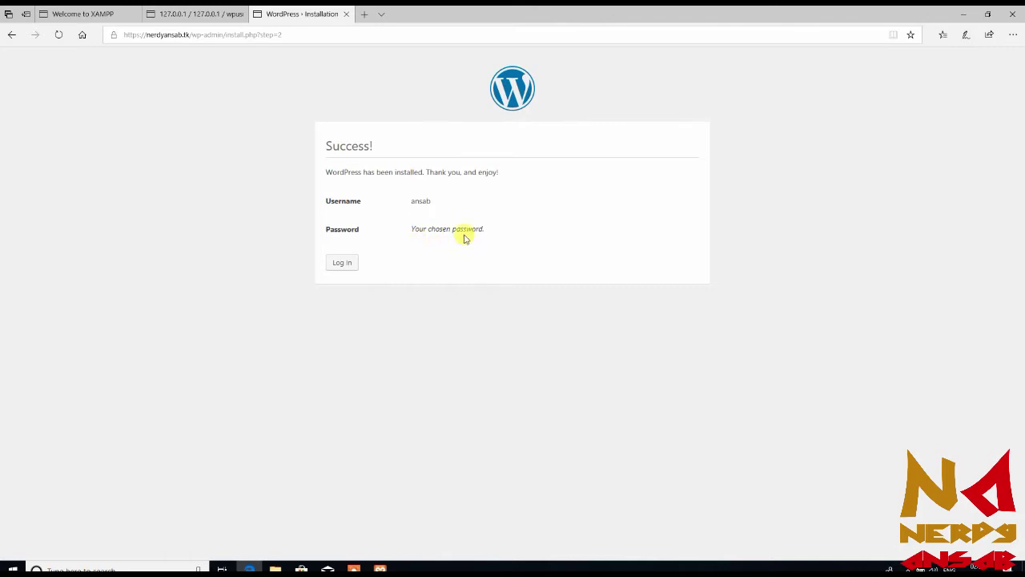
# Log in with the admin username and password, declining Edge's offer to save it
pyautogui.click(343, 264)
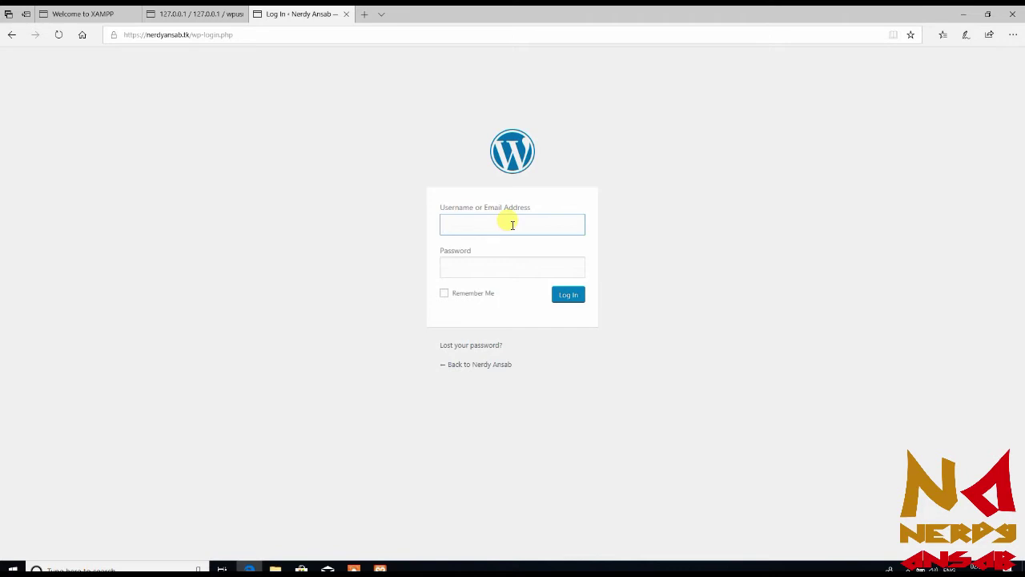
pyautogui.write('ansab')
pyautogui.press('Tab')
pyautogui.write('•••••')
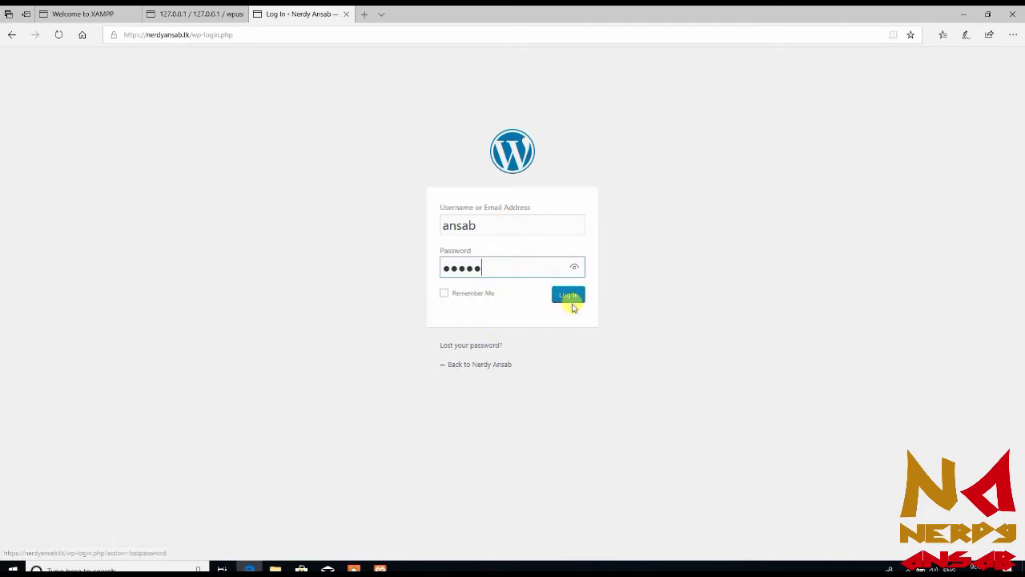
pyautogui.click(571, 296)
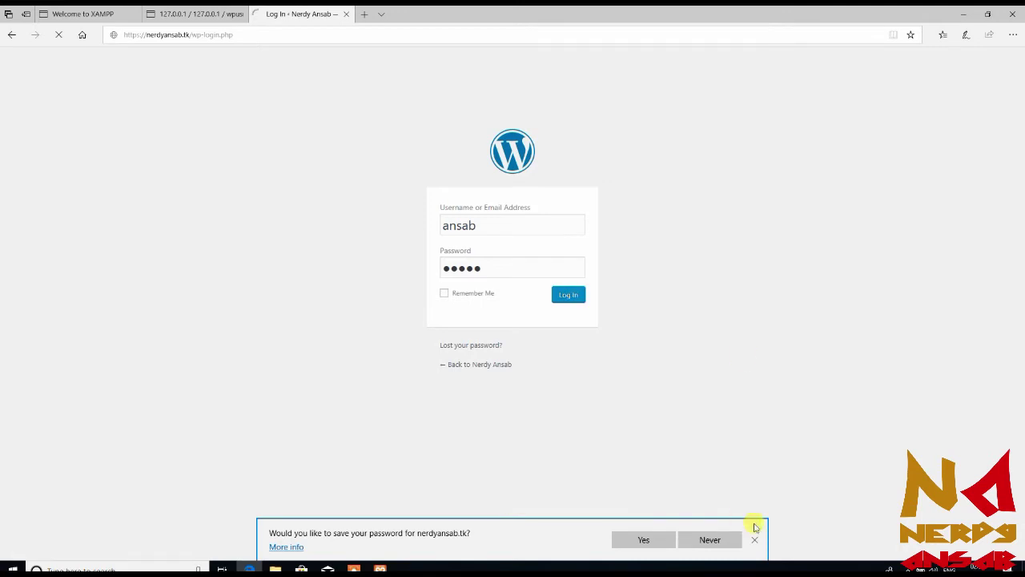
pyautogui.click(712, 539)
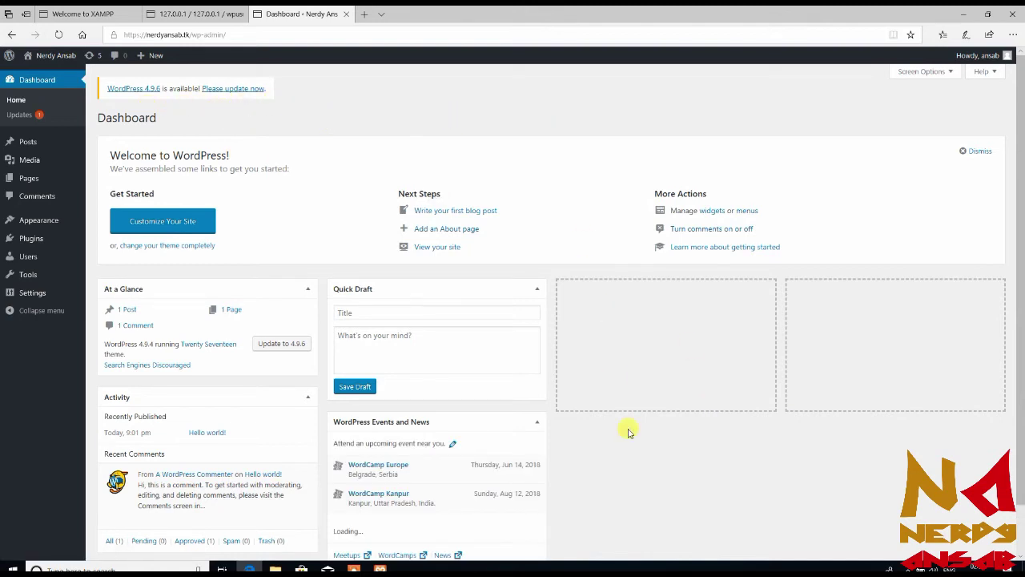
pyautogui.scroll(-1, 629, 433)
pyautogui.scroll(1, 629, 432)
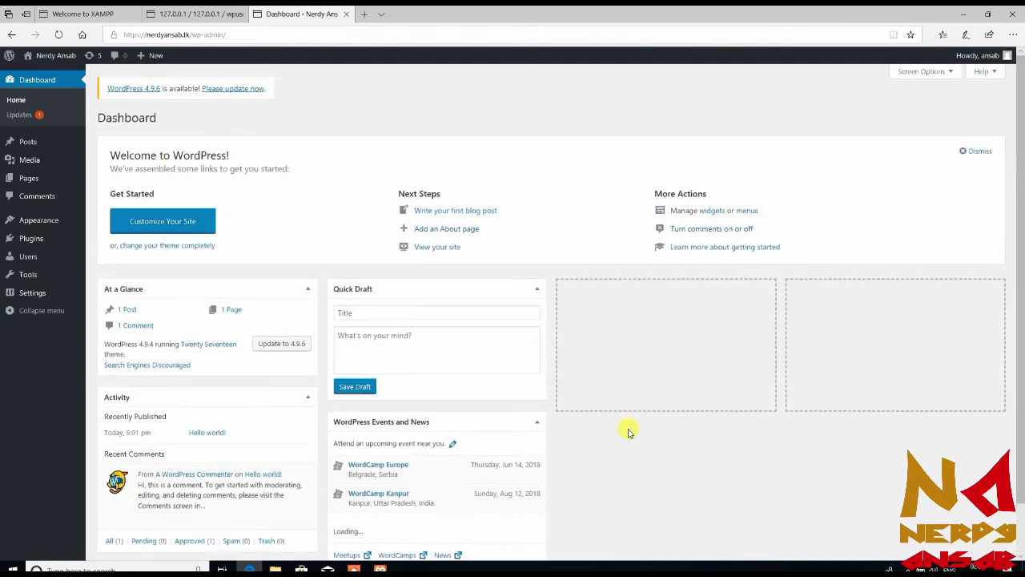